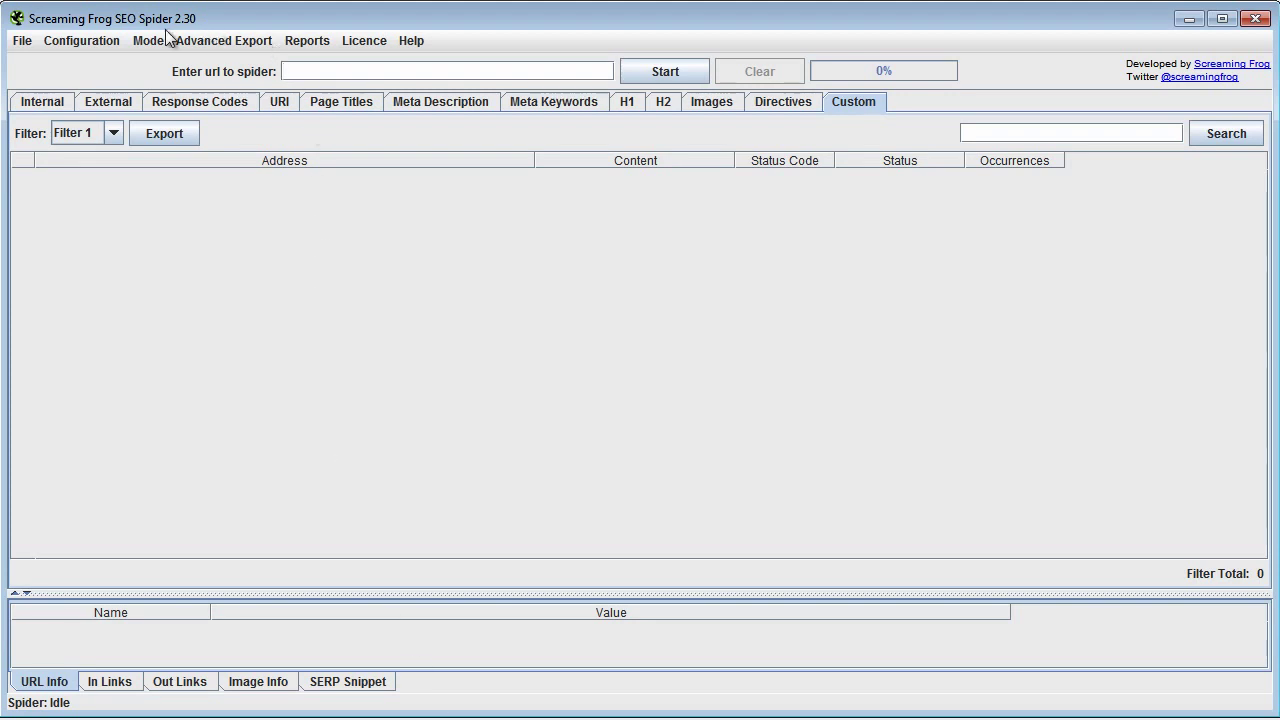
pyautogui.click(84, 51)
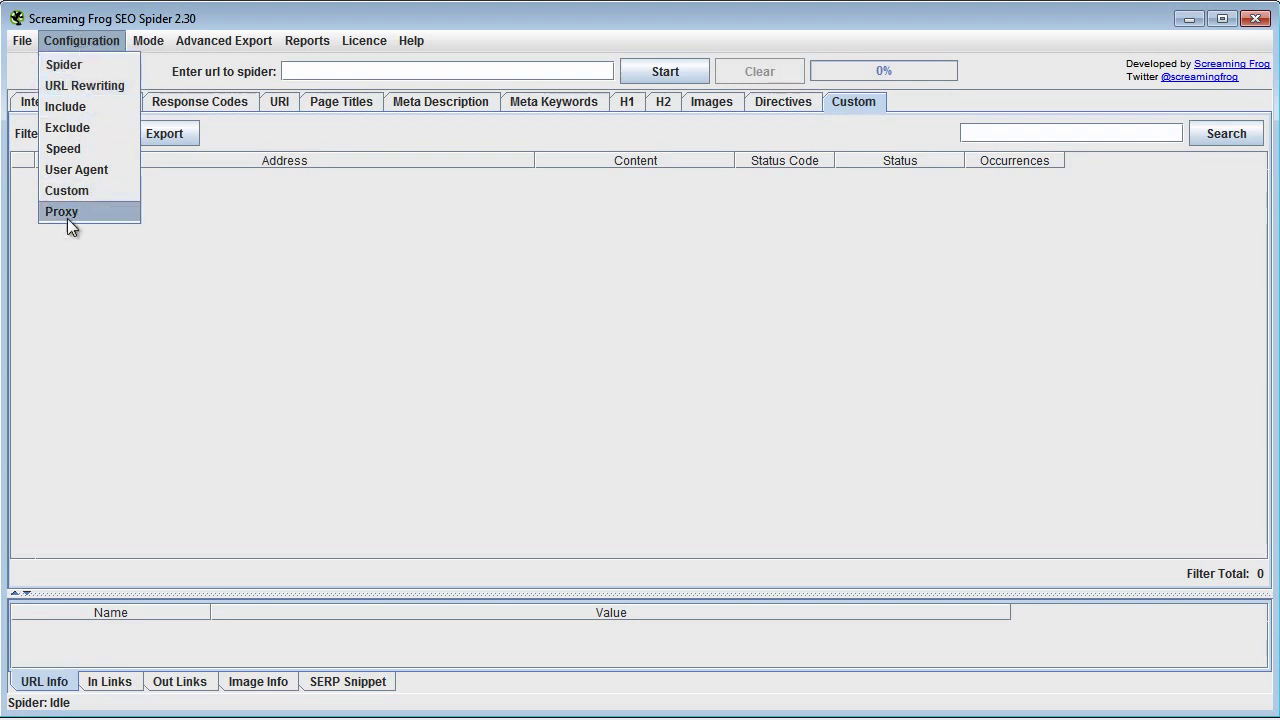
pyautogui.click(385, 314)
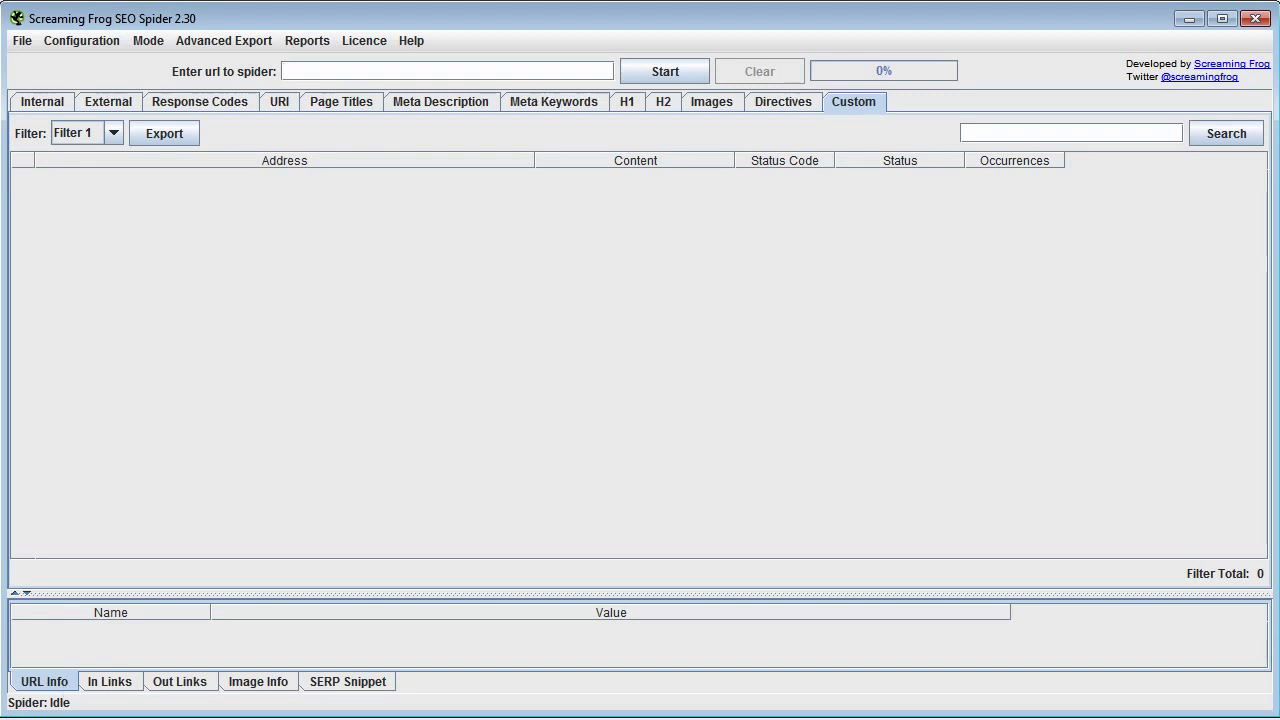
pyautogui.hotkey('alt', 'Tab')
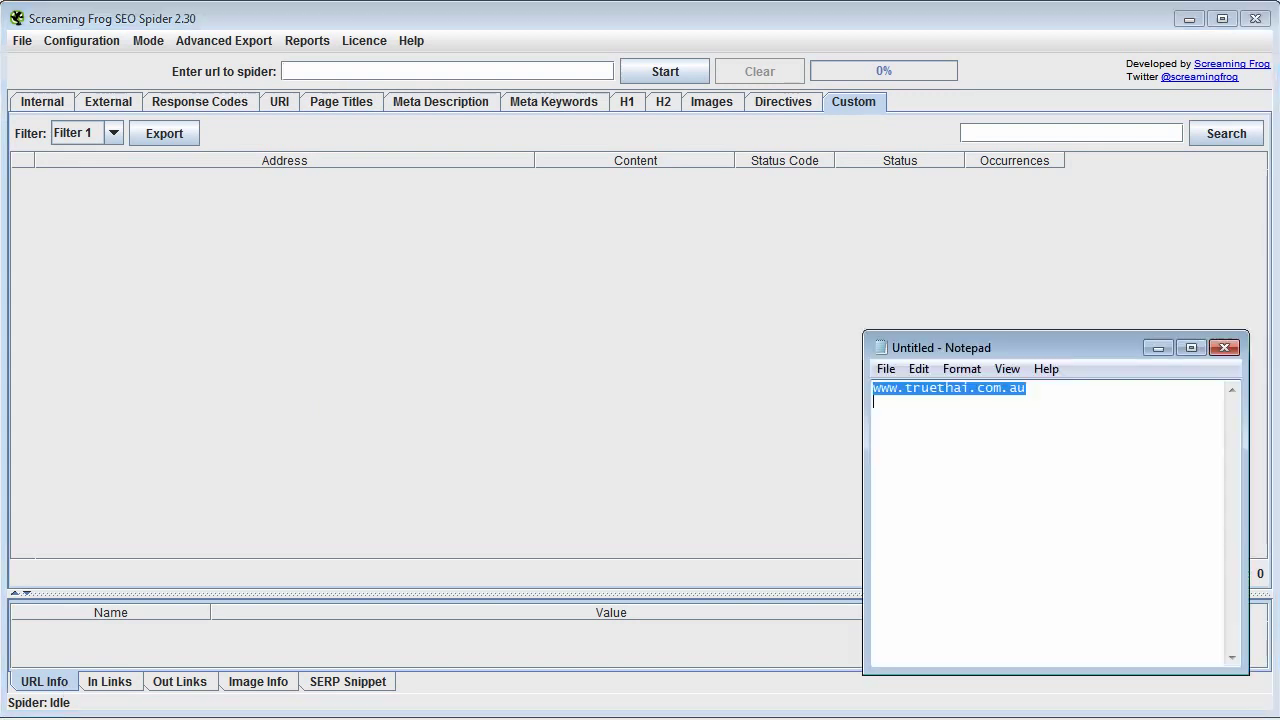
pyautogui.rightClick(940, 393)
pyautogui.click(988, 456)
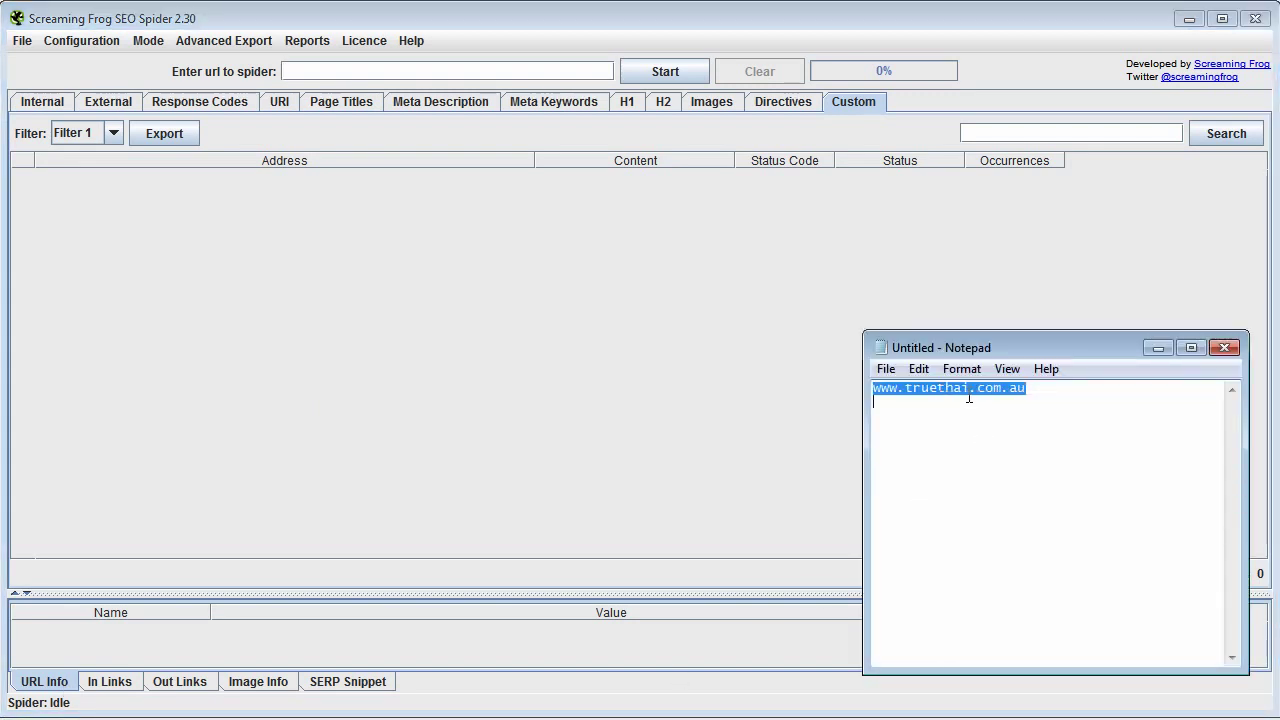
pyautogui.click(1157, 349)
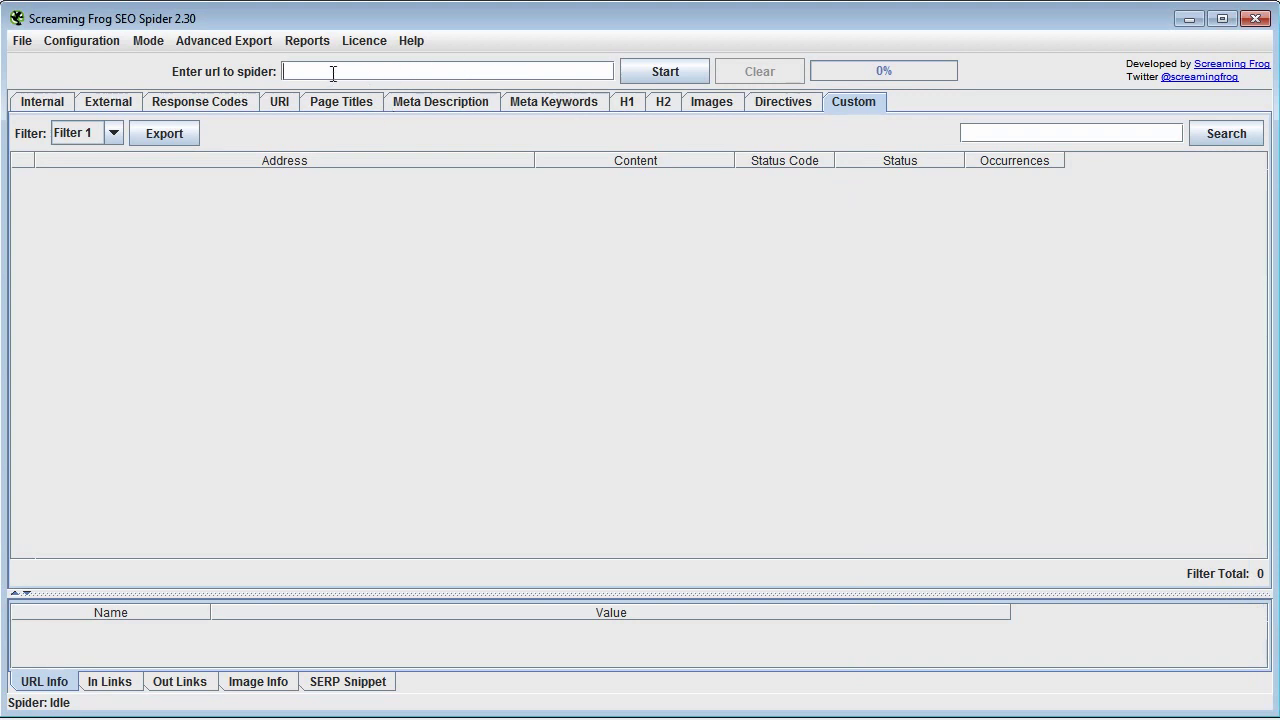
pyautogui.hotkey('ctrl', 'v')
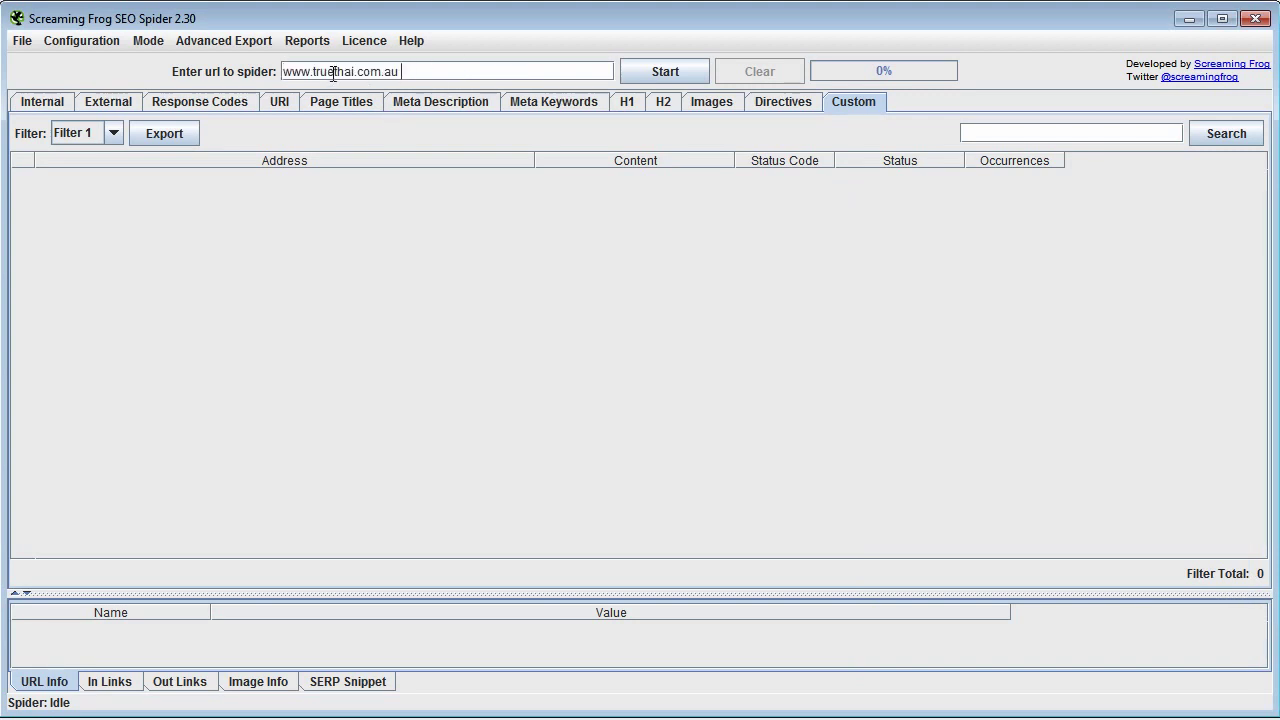
pyautogui.click(663, 72)
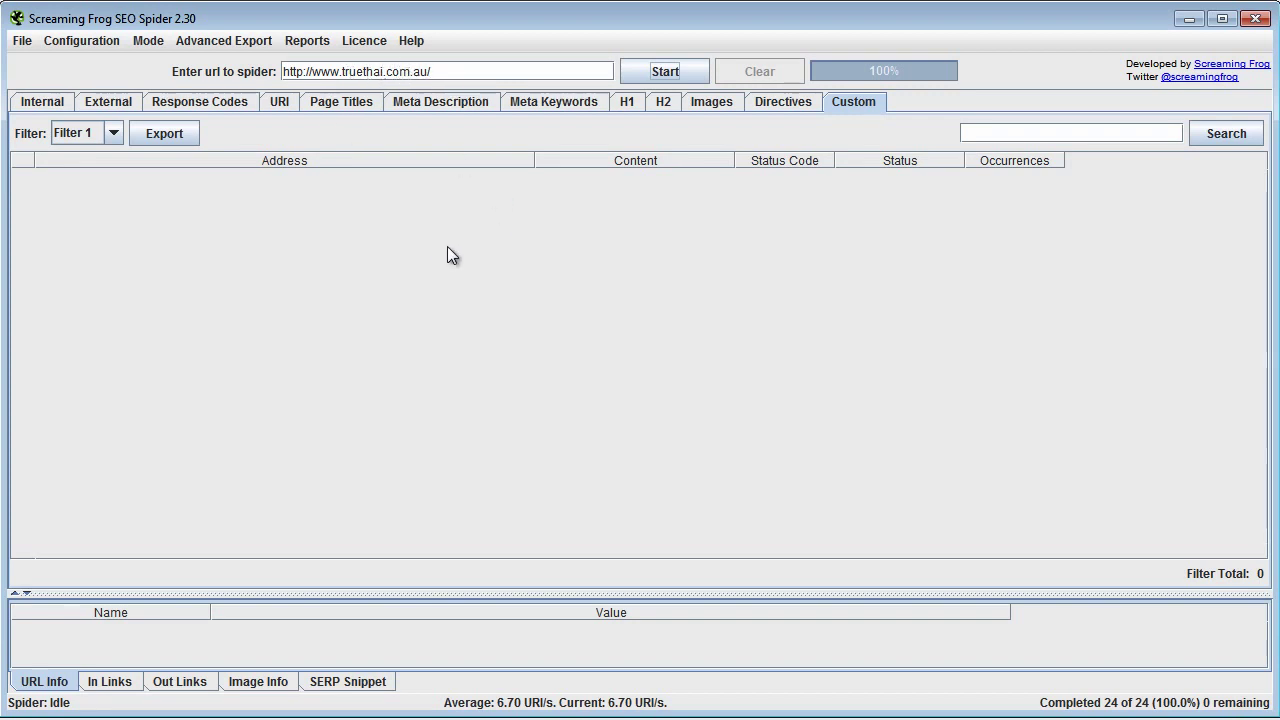
# Step: Look through the crawl results for internal and external URLs, response codes, URIs, page titles, meta descriptions and meta keywords
pyautogui.click(33, 101)
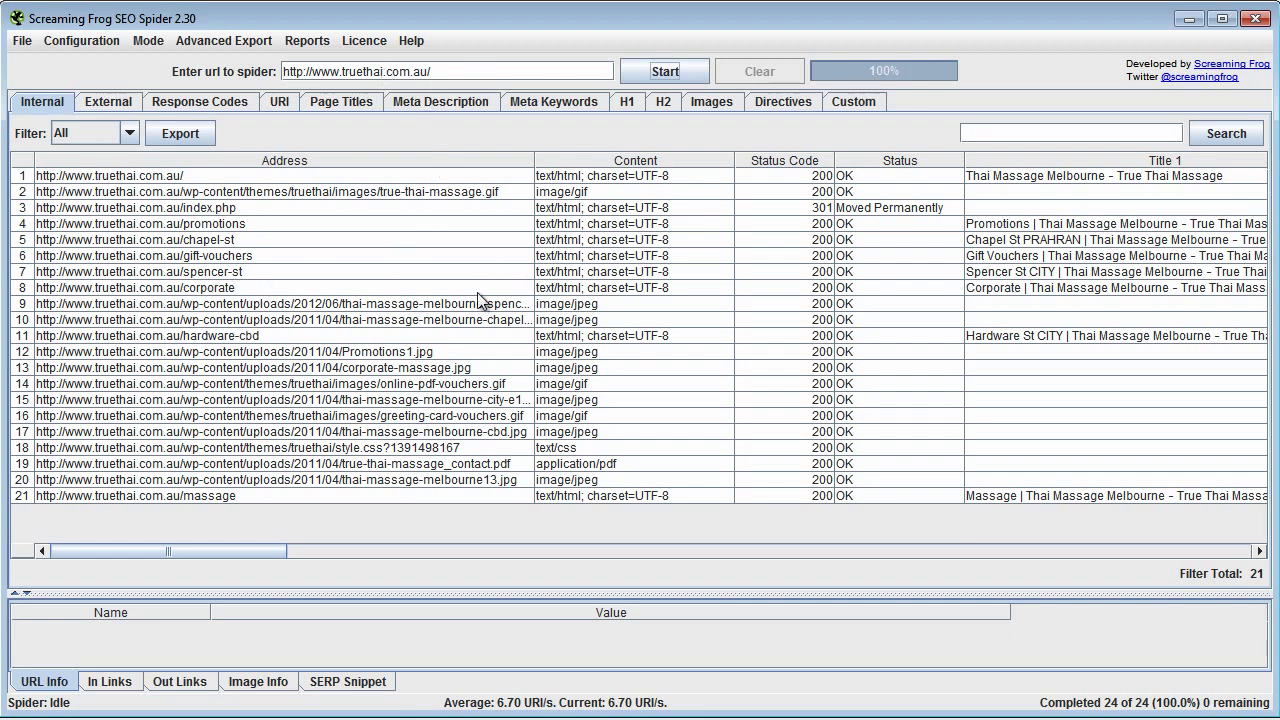
pyautogui.click(112, 102)
pyautogui.click(190, 102)
pyautogui.click(276, 101)
pyautogui.click(333, 100)
pyautogui.click(437, 101)
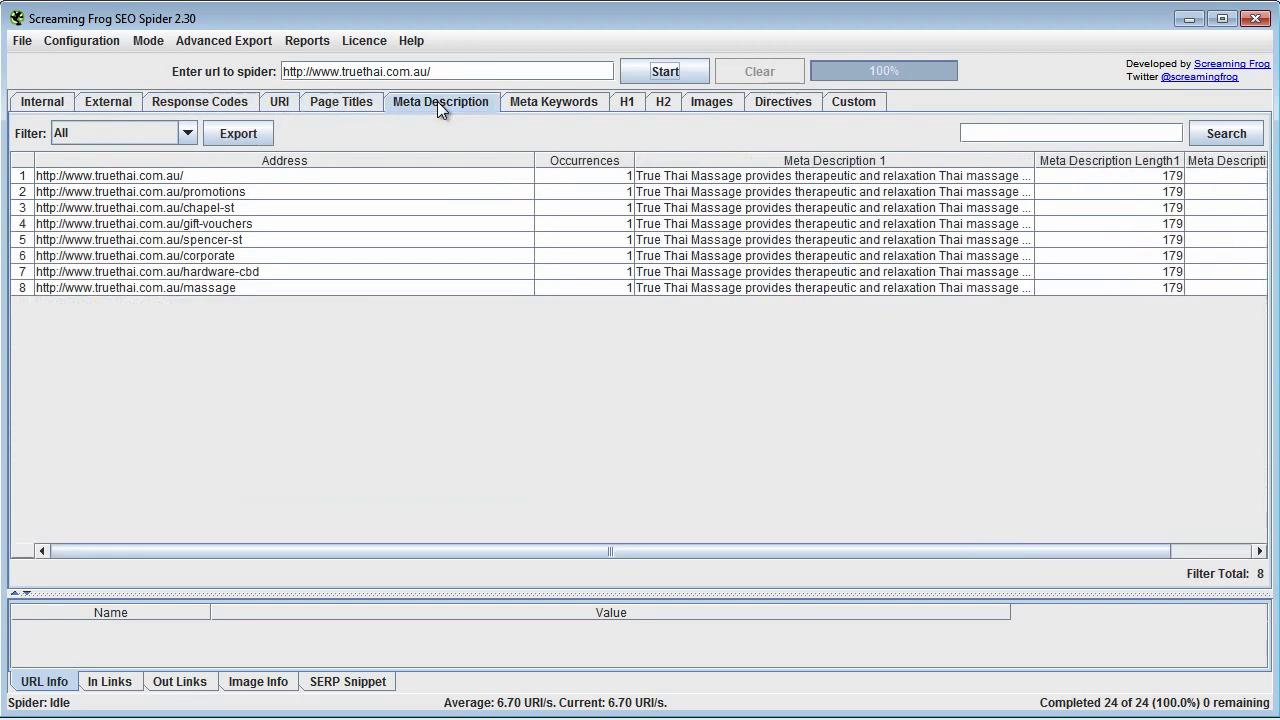
pyautogui.click(549, 104)
pyautogui.click(60, 102)
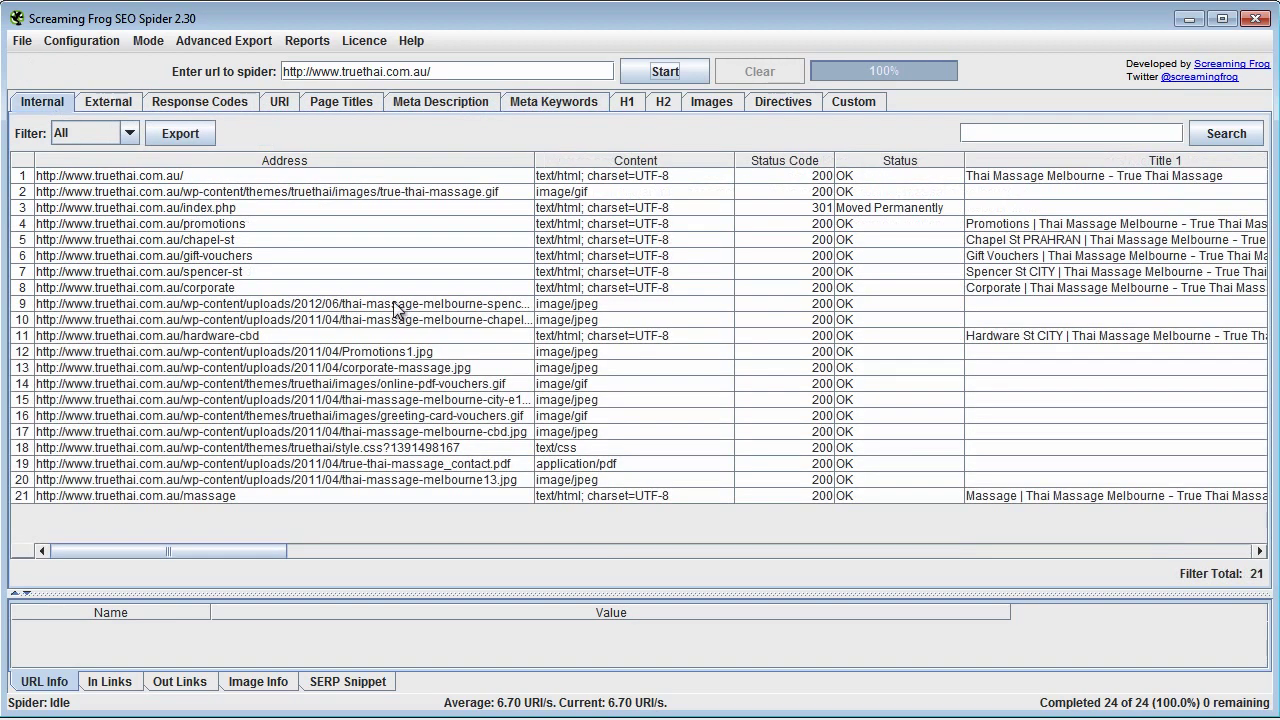
pyautogui.click(104, 102)
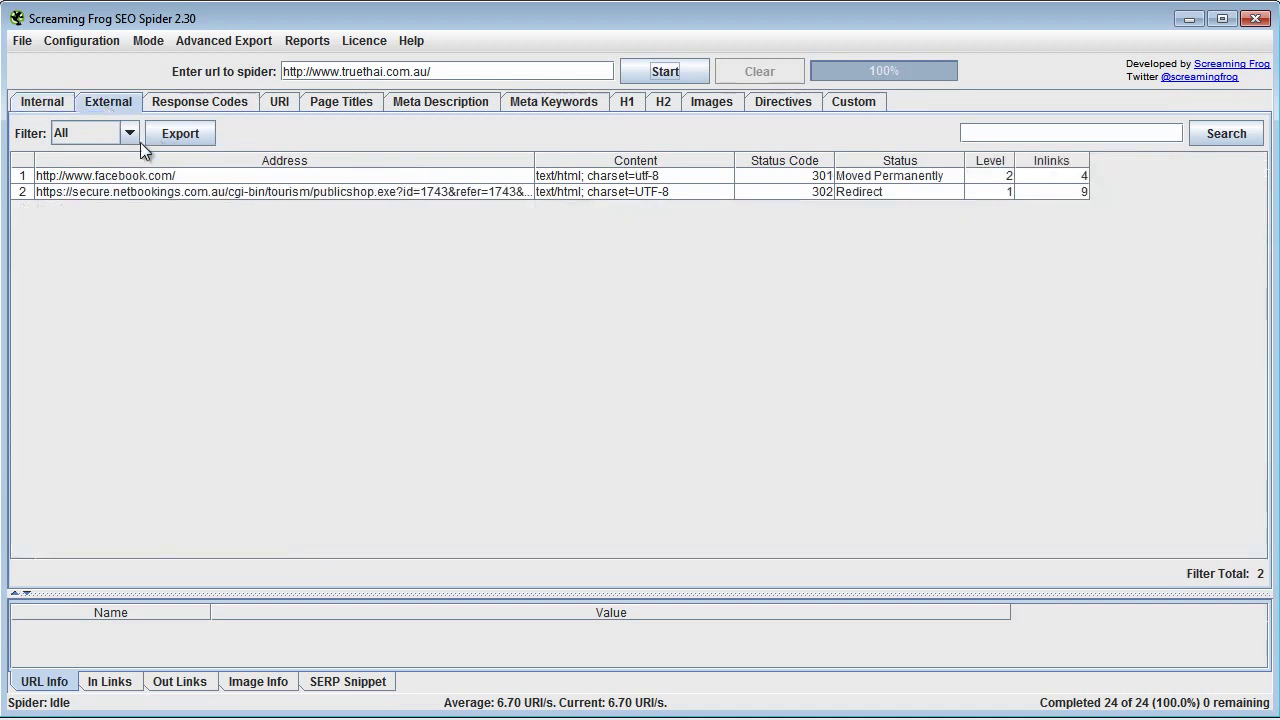
pyautogui.click(183, 104)
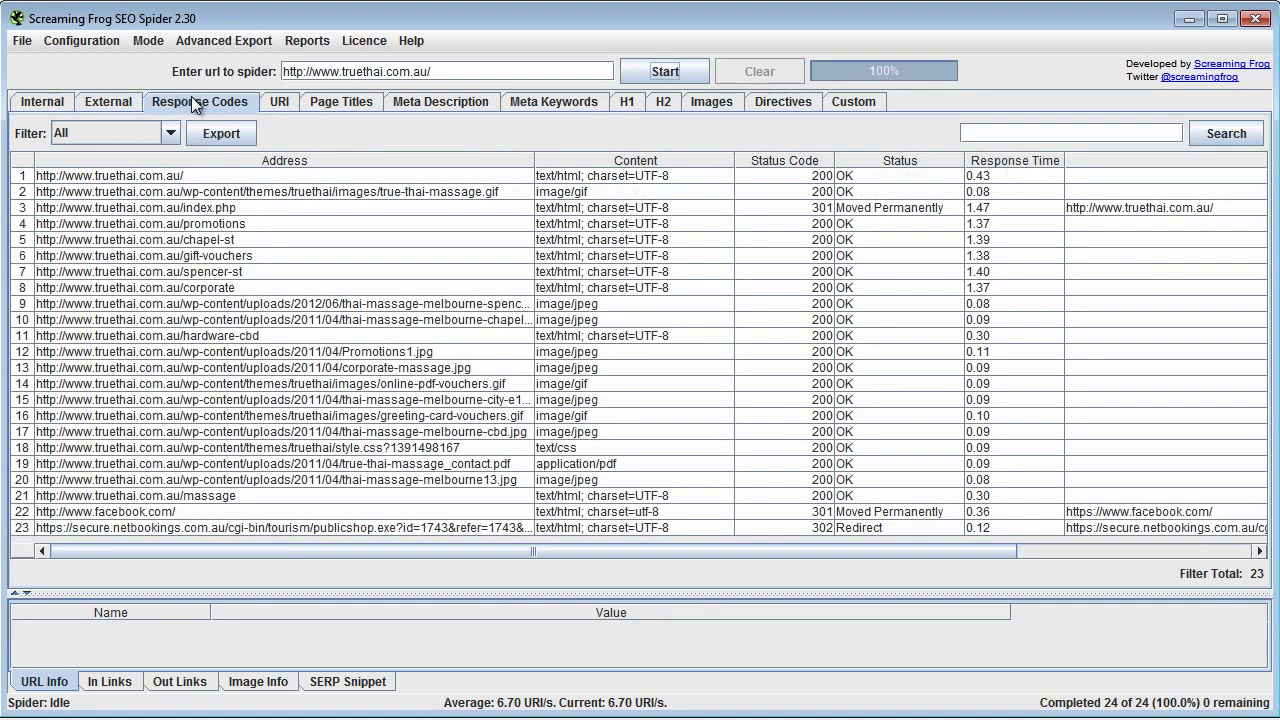
pyautogui.click(280, 103)
pyautogui.click(320, 106)
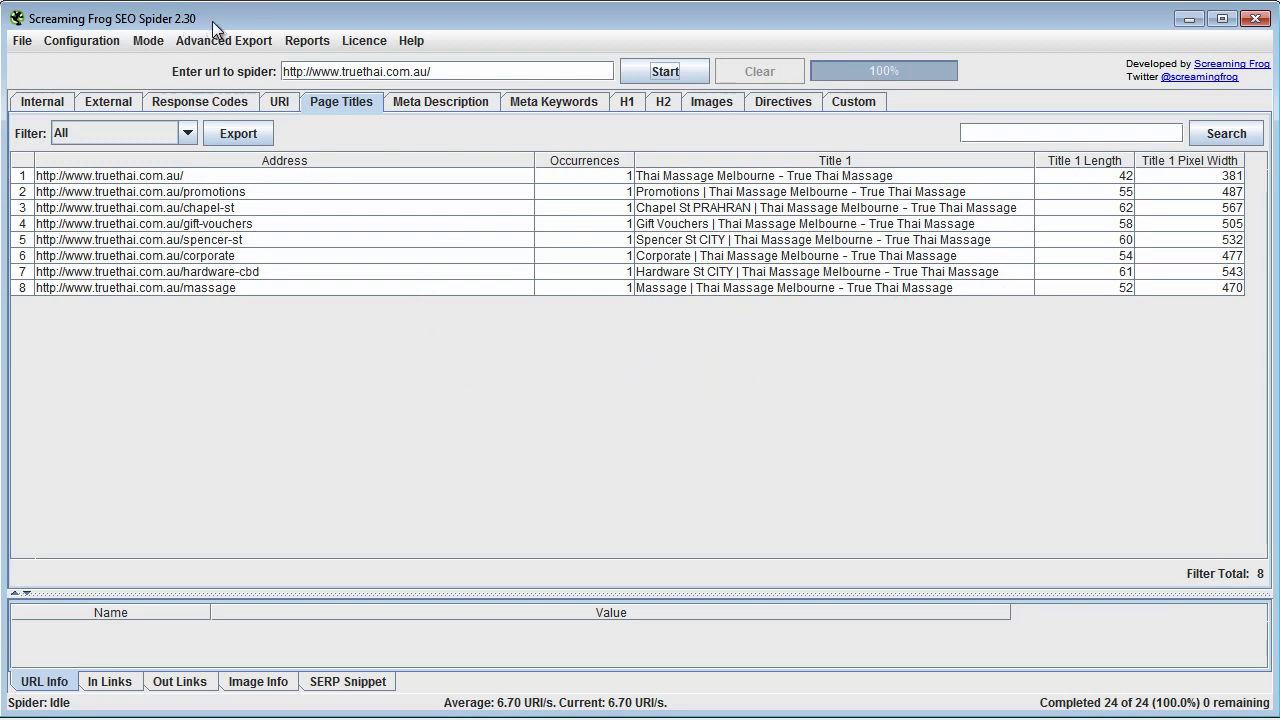
# Step: Sort the internal crawl results by address in ascending order
pyautogui.click(48, 98)
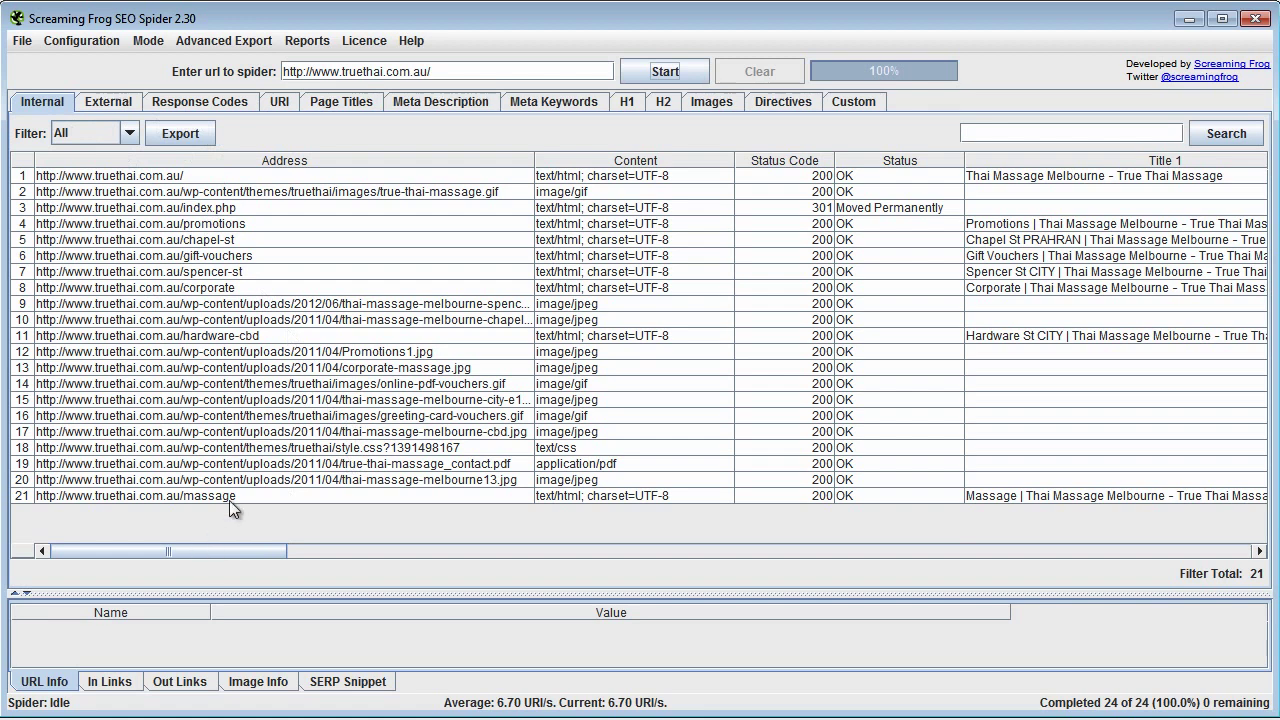
pyautogui.click(236, 162)
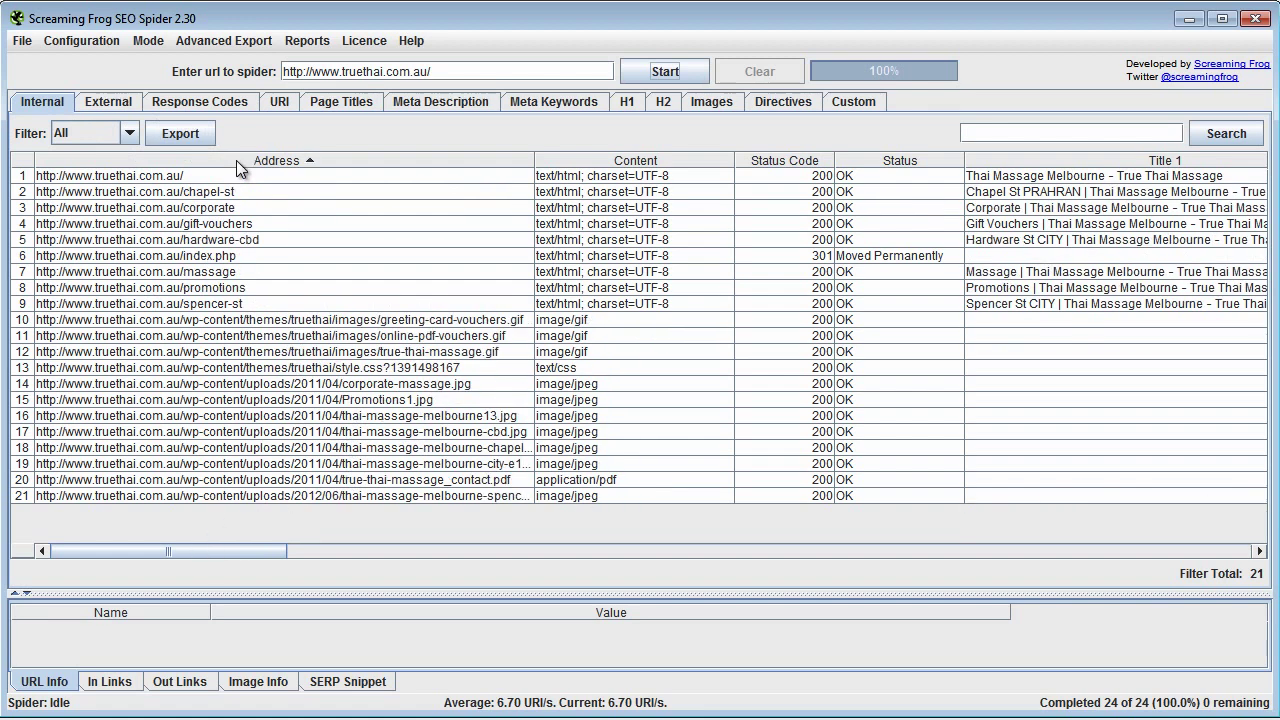
pyautogui.click(236, 162)
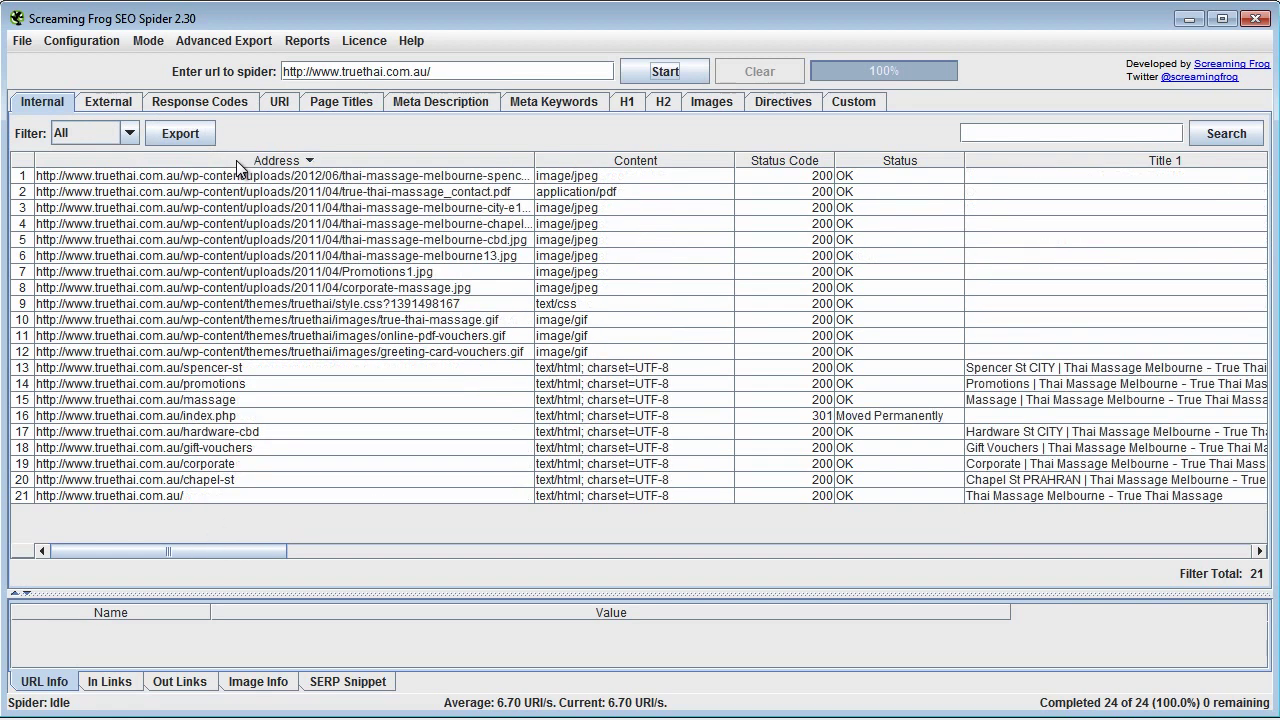
pyautogui.click(236, 161)
pyautogui.click(236, 161)
pyautogui.click(236, 161)
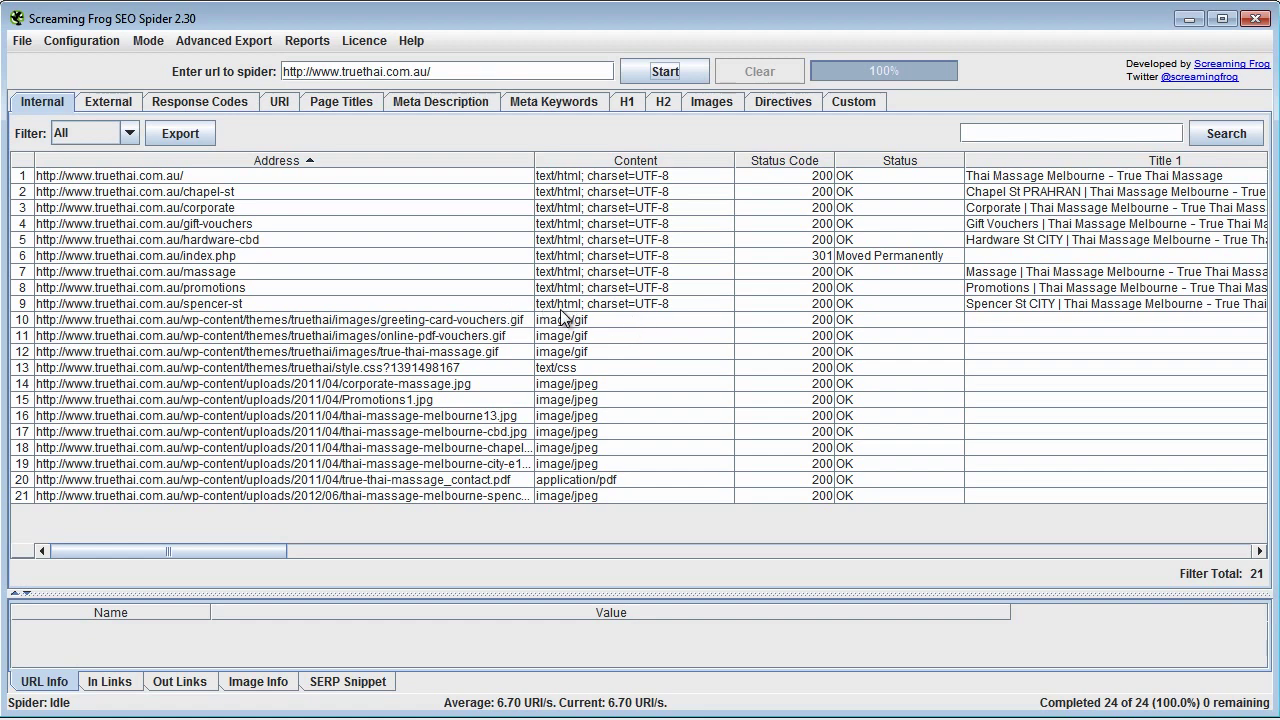
# Step: Sort the URI results by content type in descending order and highlight the content cells of all text/html entries
pyautogui.click(281, 100)
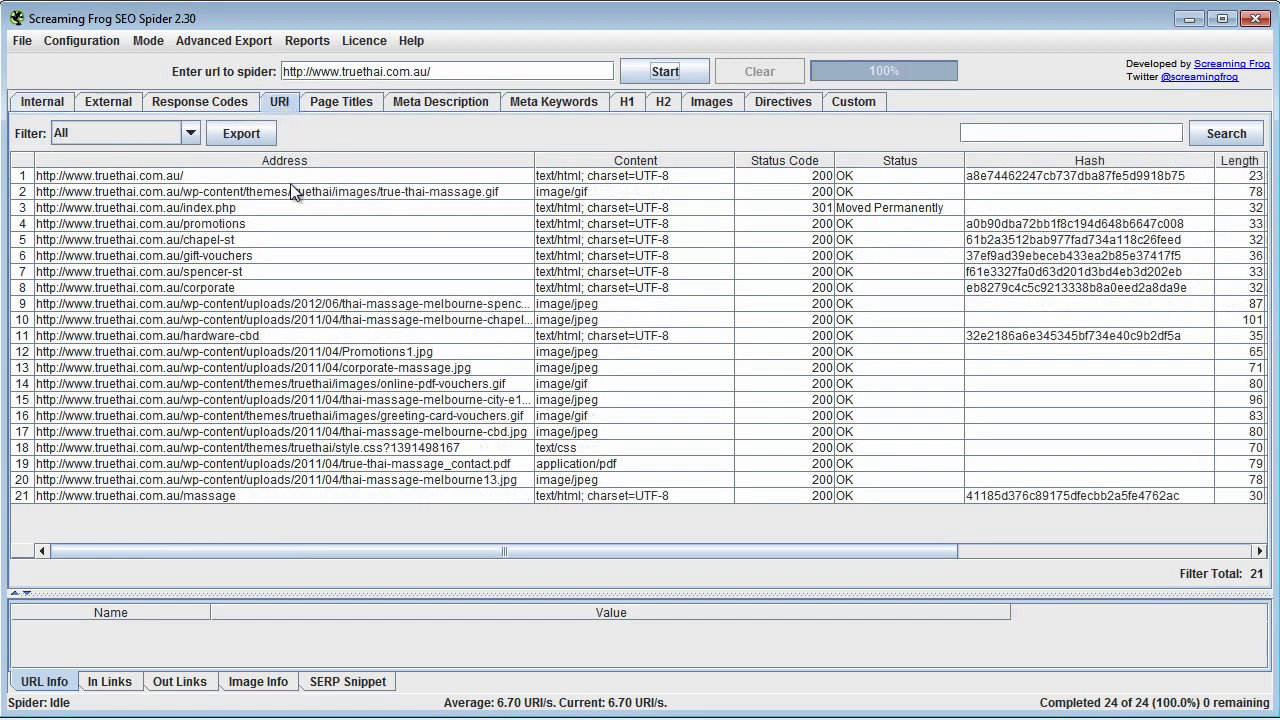
pyautogui.click(636, 163)
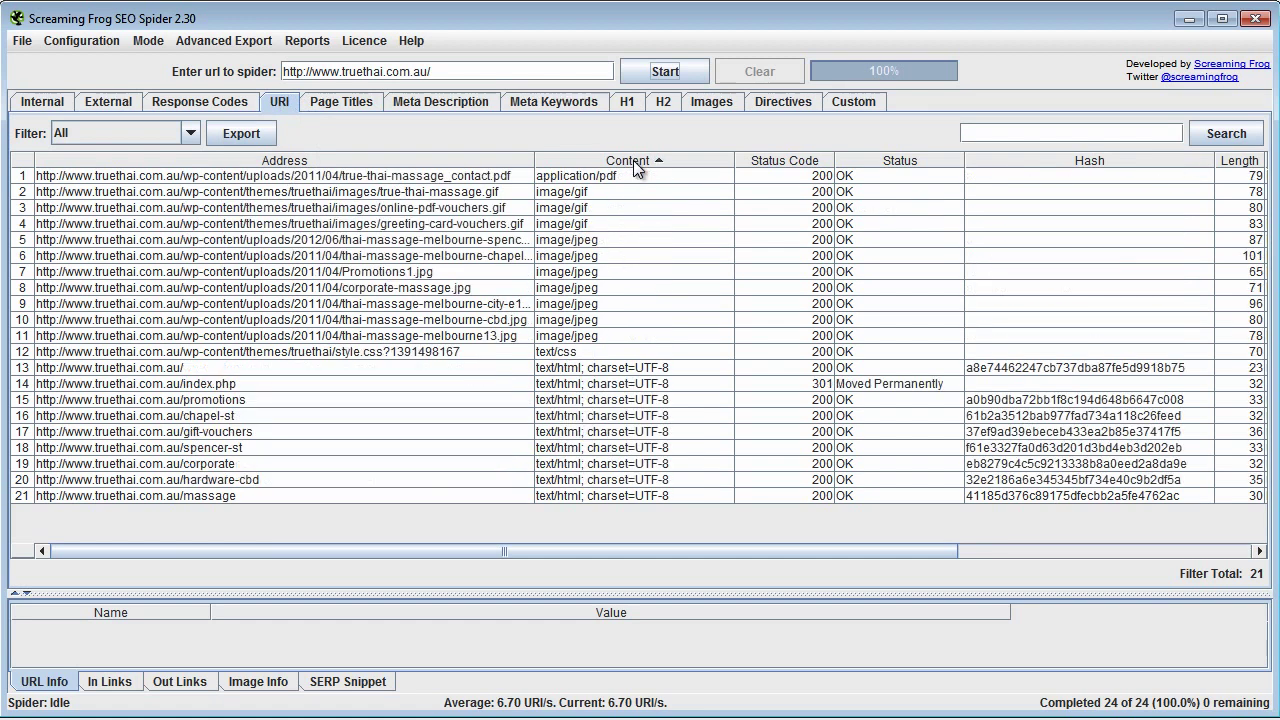
pyautogui.click(634, 166)
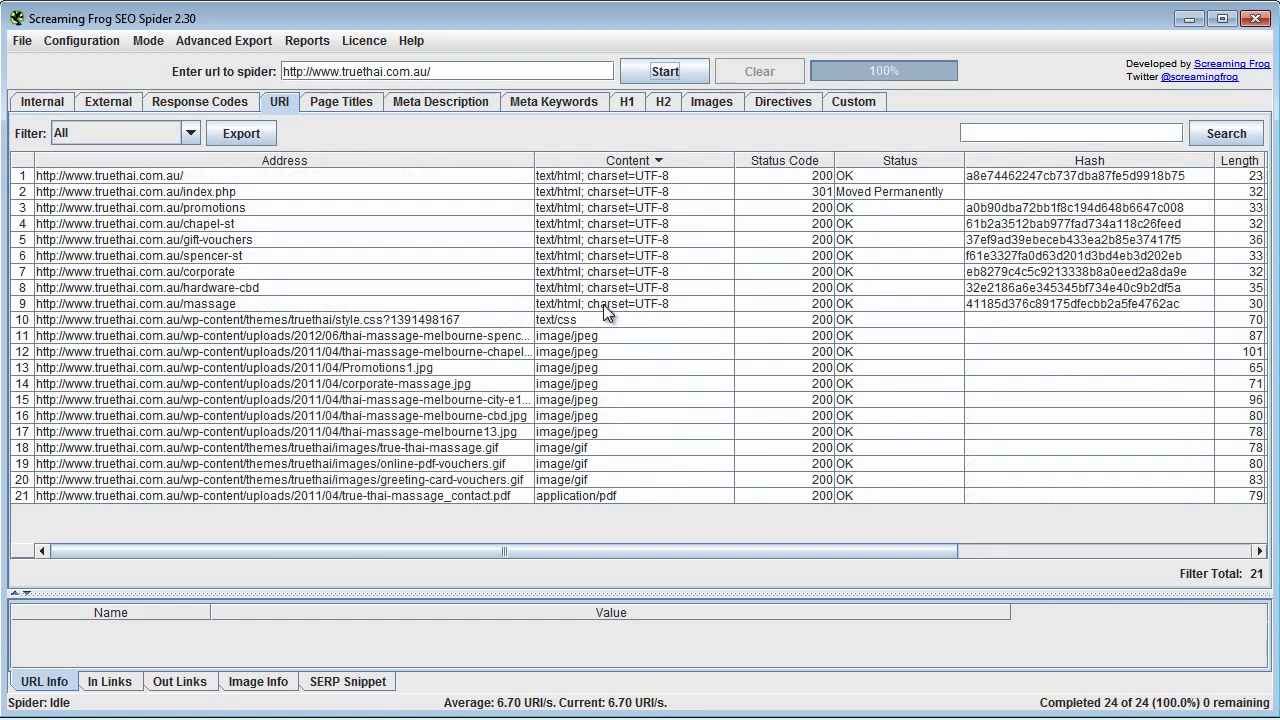
pyautogui.click(606, 312)
pyautogui.keyDown('shift'); pyautogui.click(610, 181); pyautogui.keyUp('shift')
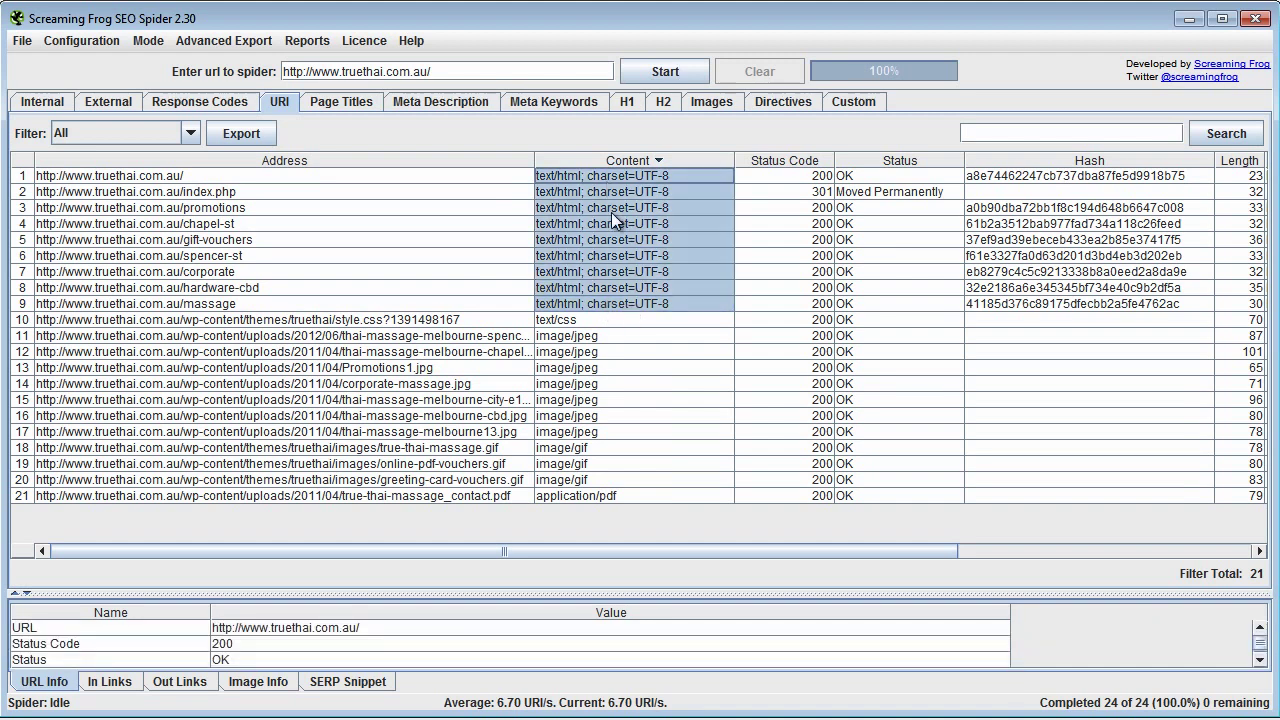
# Step: Examine the text/html pages among the internal results, highlighting their content types and then the page addresses
pyautogui.click(39, 100)
pyautogui.click(292, 102)
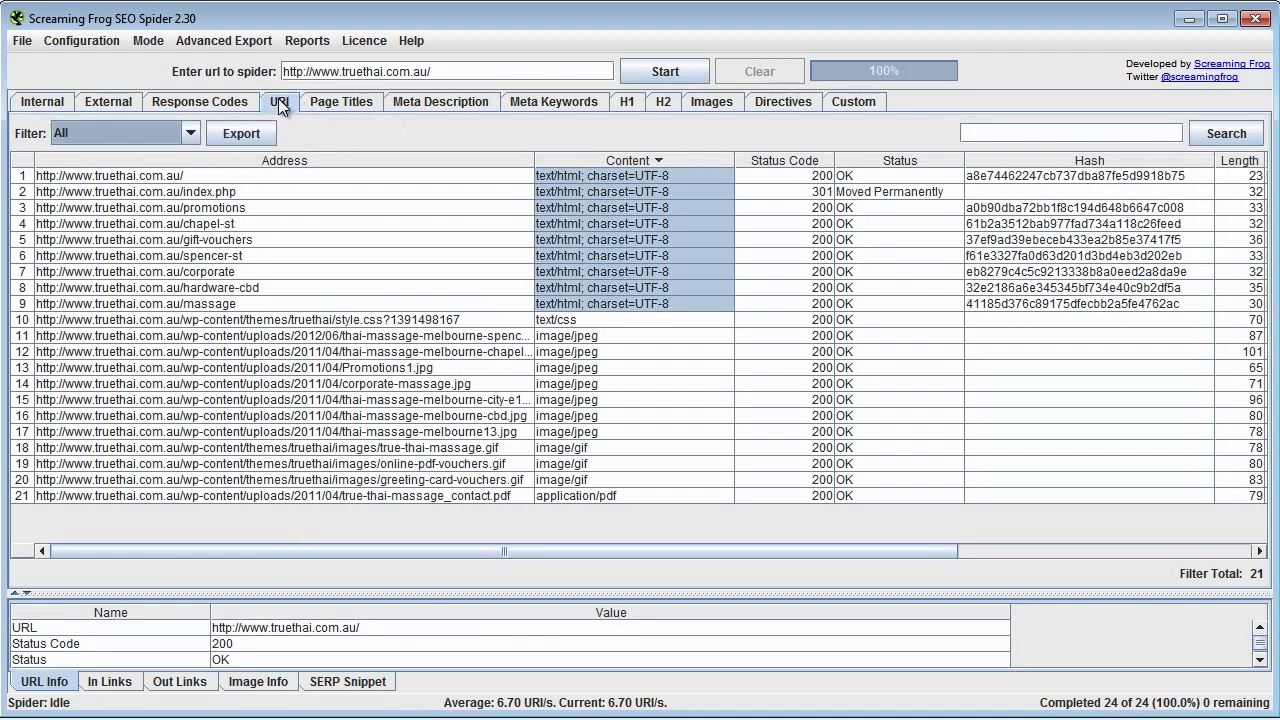
pyautogui.click(31, 101)
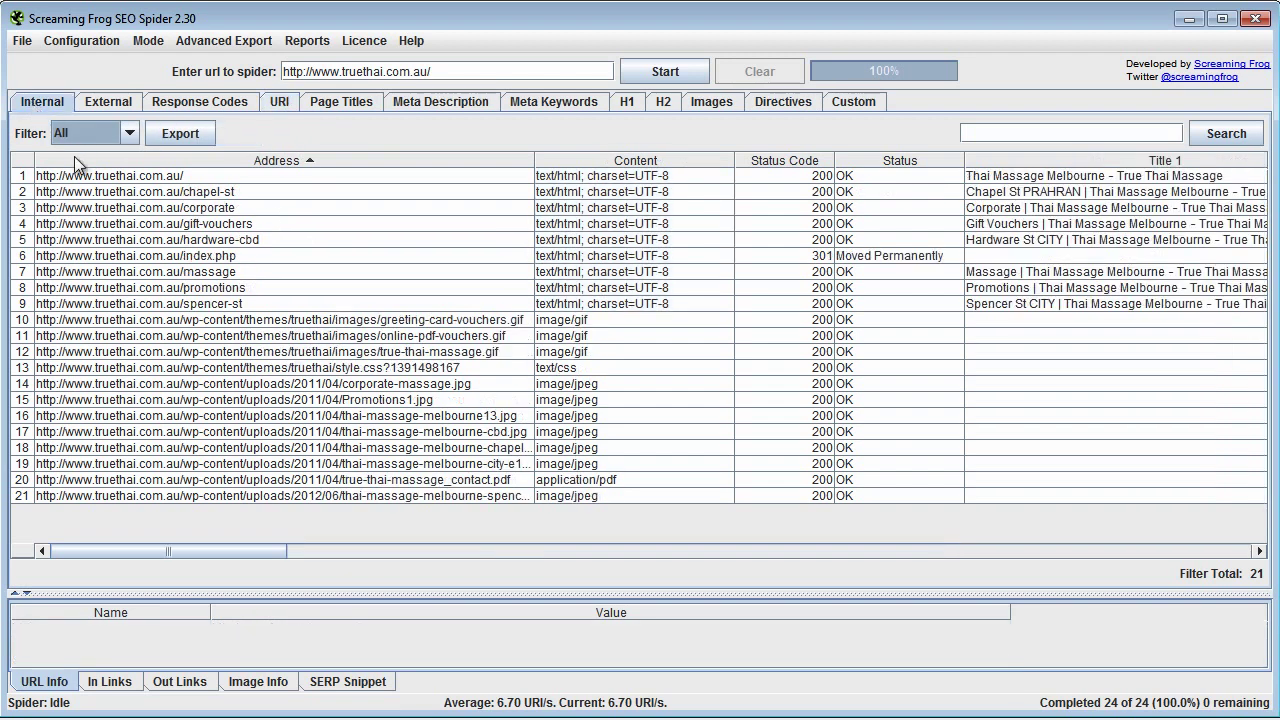
pyautogui.click(630, 308)
pyautogui.keyDown('shift'); pyautogui.click(600, 176); pyautogui.keyUp('shift')
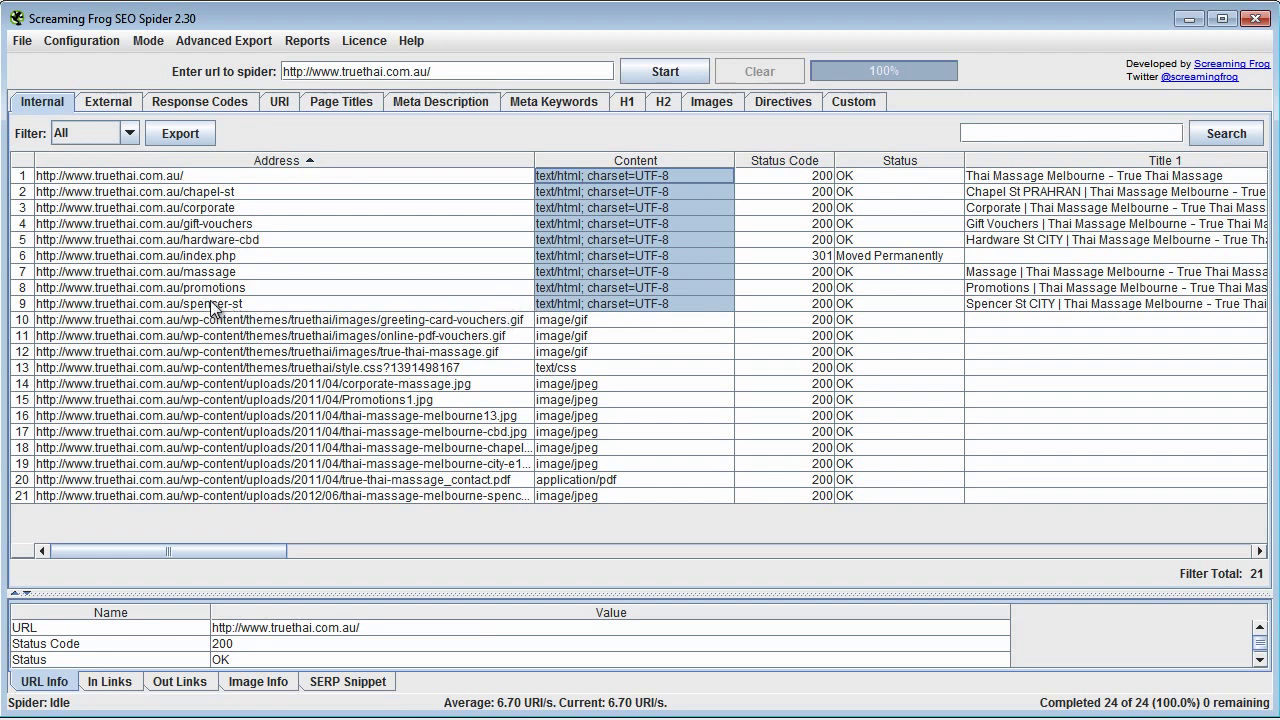
pyautogui.moveTo(209, 305); pyautogui.dragTo(181, 196)
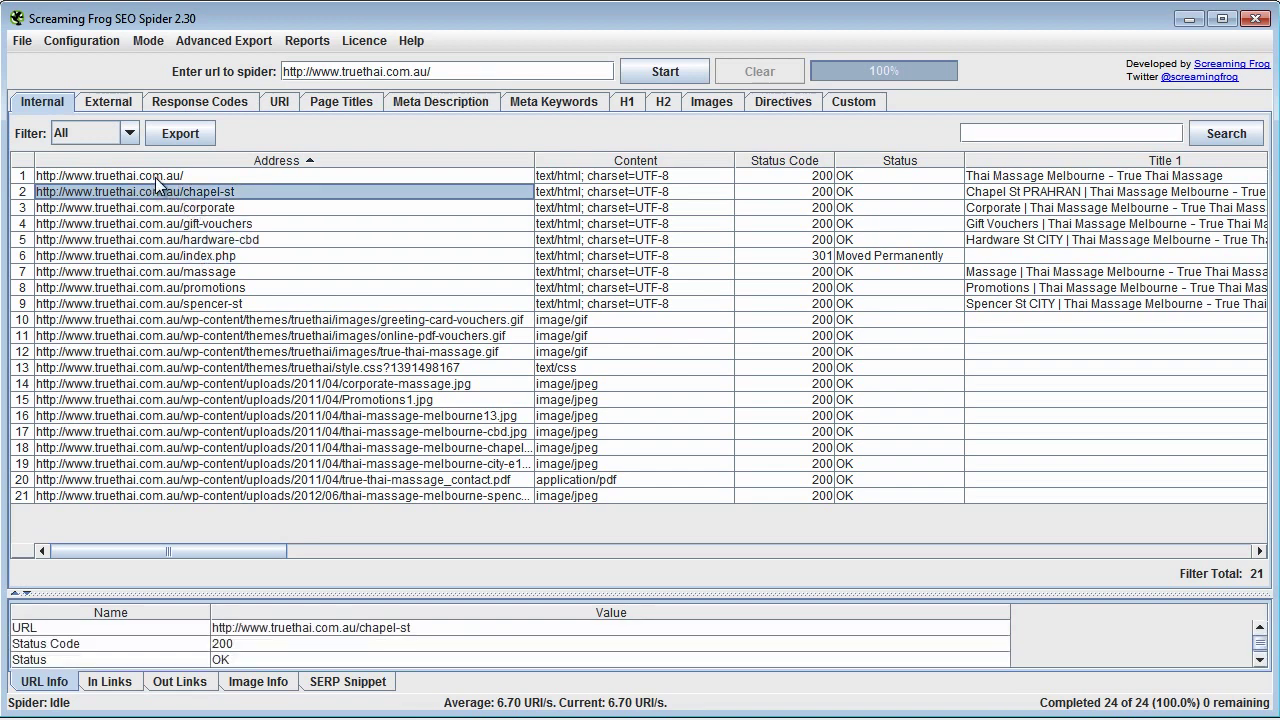
# Step: Inspect the external links to facebook.com and secure.netbookings.com.au
pyautogui.click(104, 104)
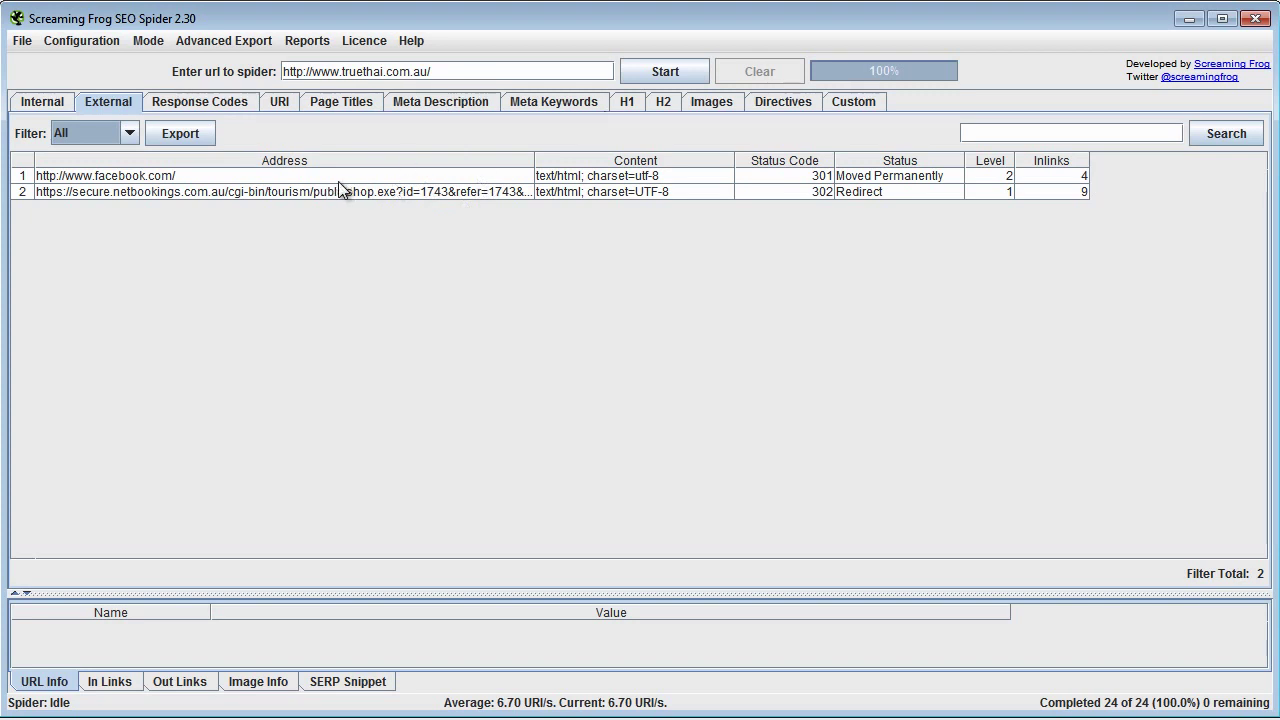
pyautogui.click(140, 176)
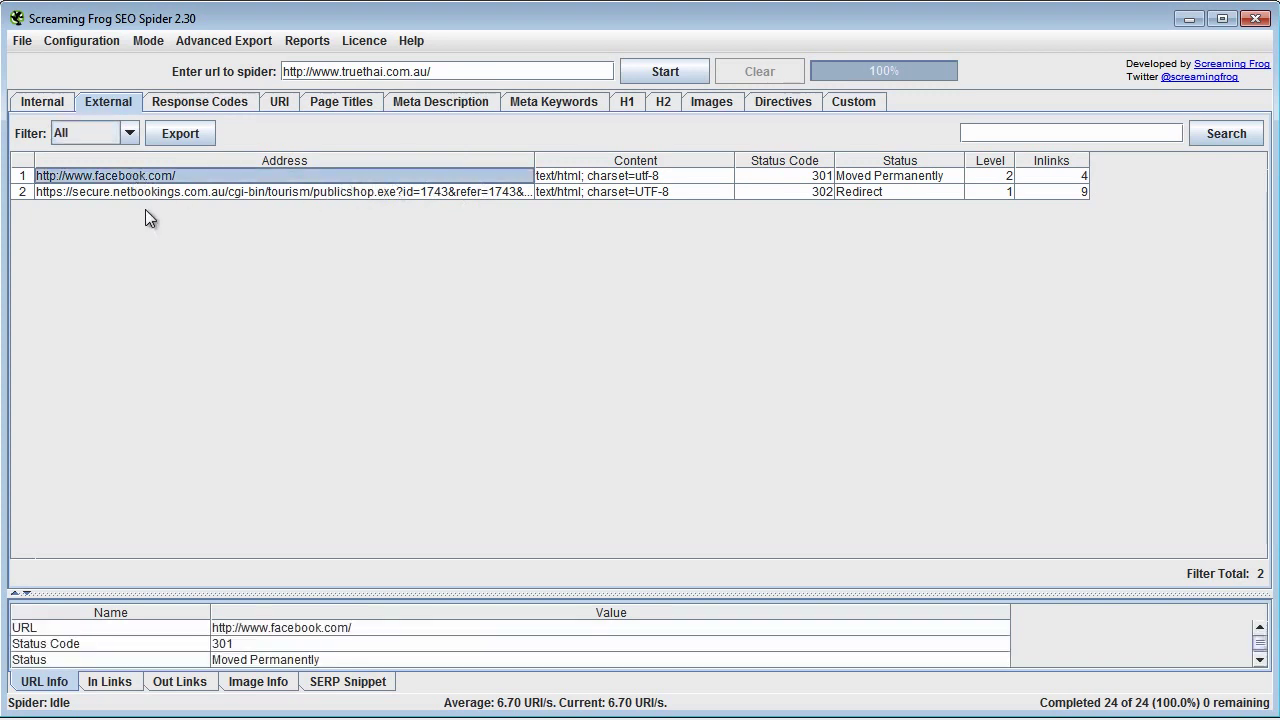
pyautogui.click(275, 191)
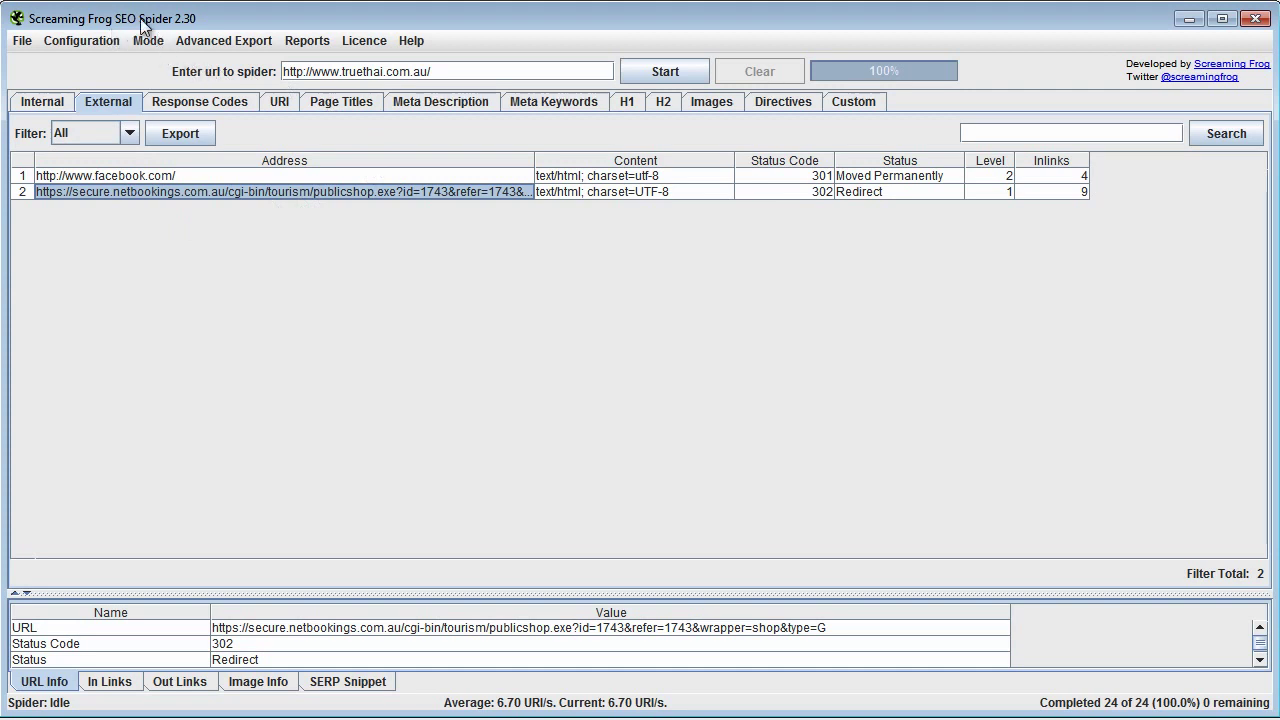
# Step: Examine the response codes of the crawled URLs, checking the redirect entries for index.php and facebook.com
pyautogui.click(200, 102)
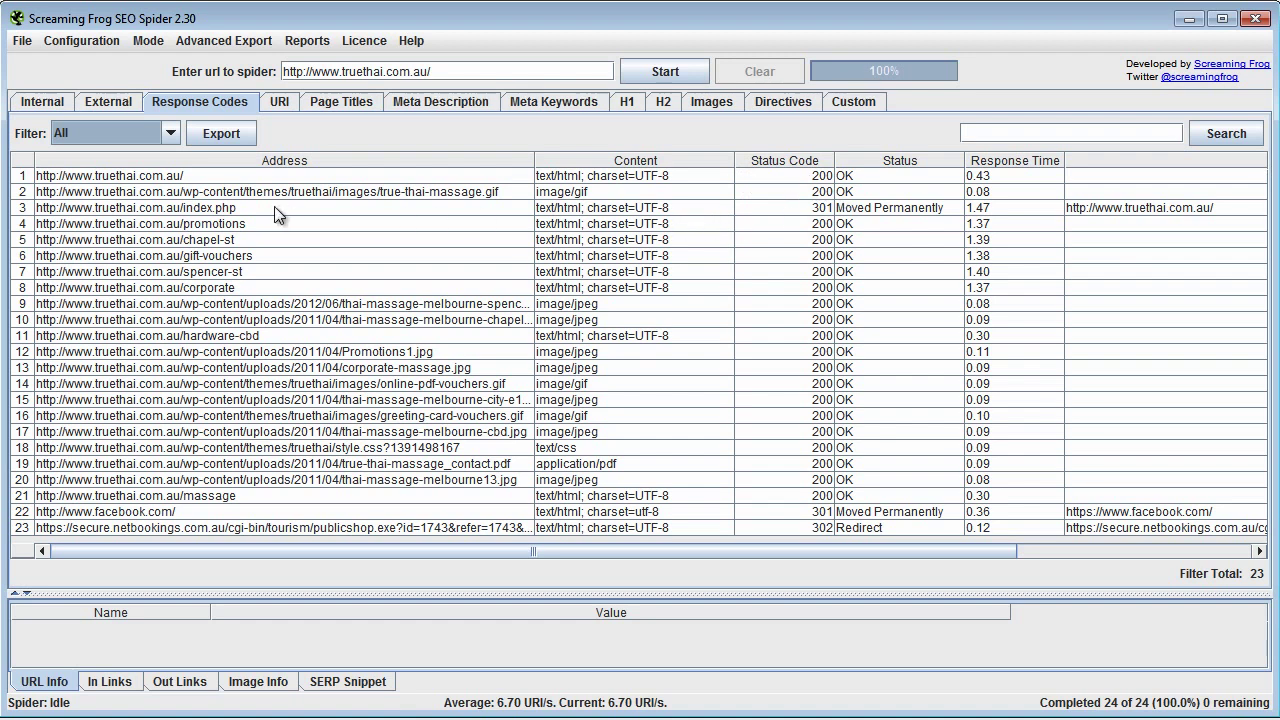
pyautogui.click(888, 208)
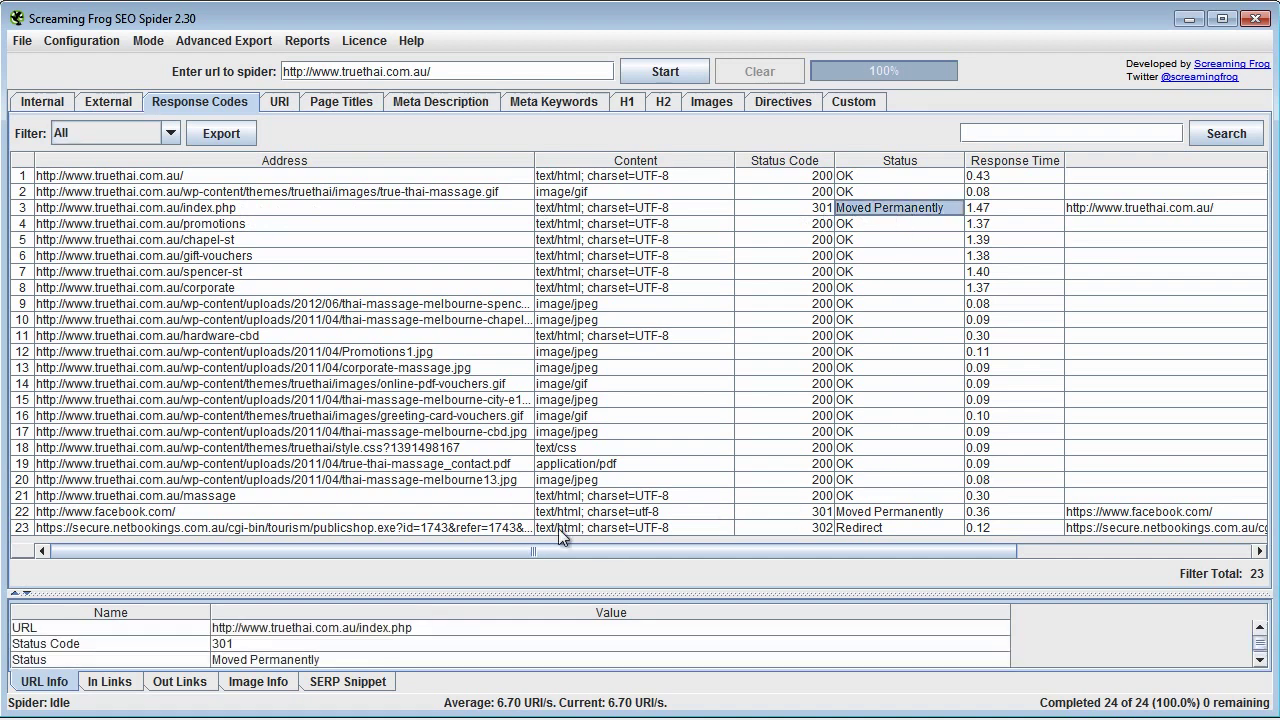
pyautogui.click(598, 513)
pyautogui.click(770, 511)
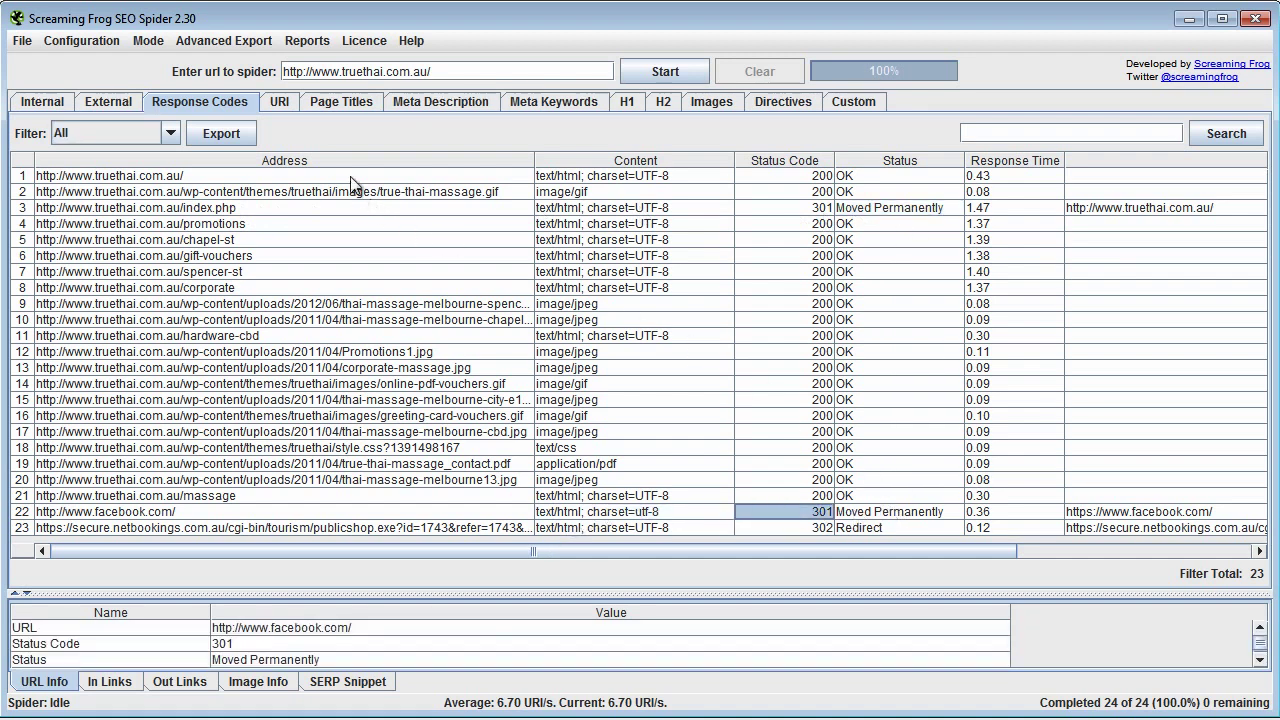
# Step: Examine the URI structure of the index.php, home, promotions and chapel-st pages
pyautogui.click(278, 101)
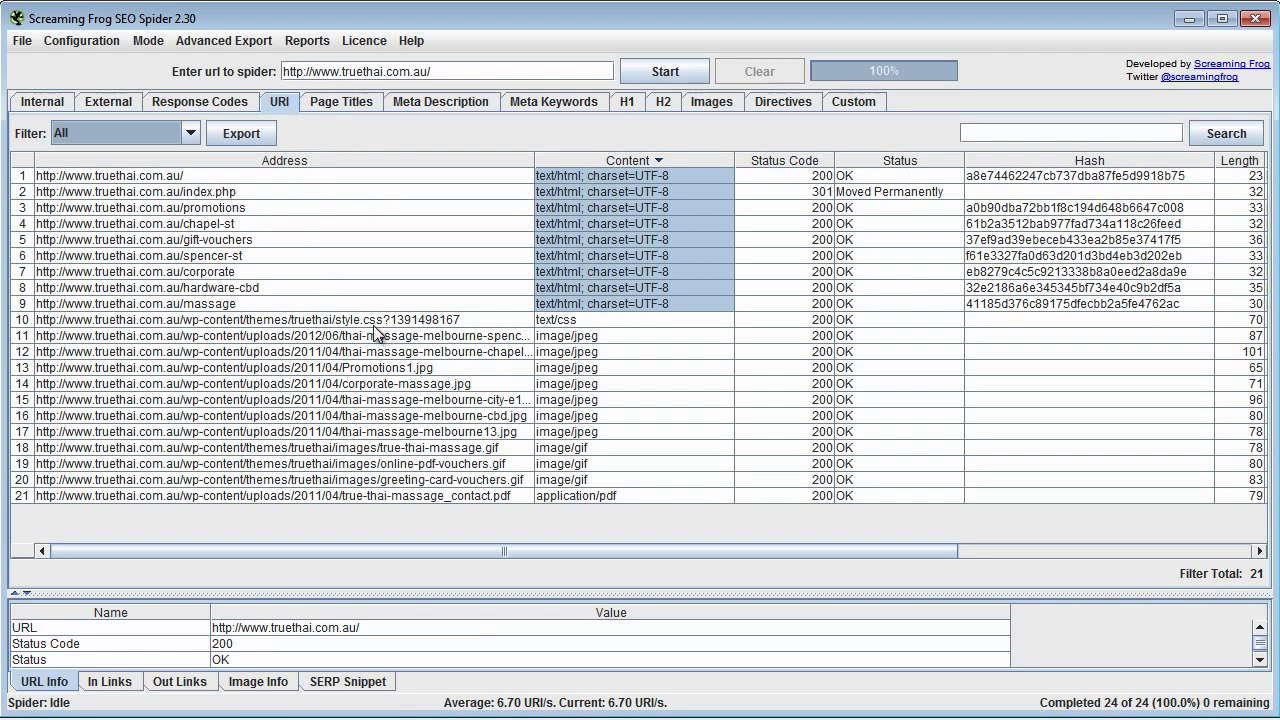
pyautogui.click(208, 195)
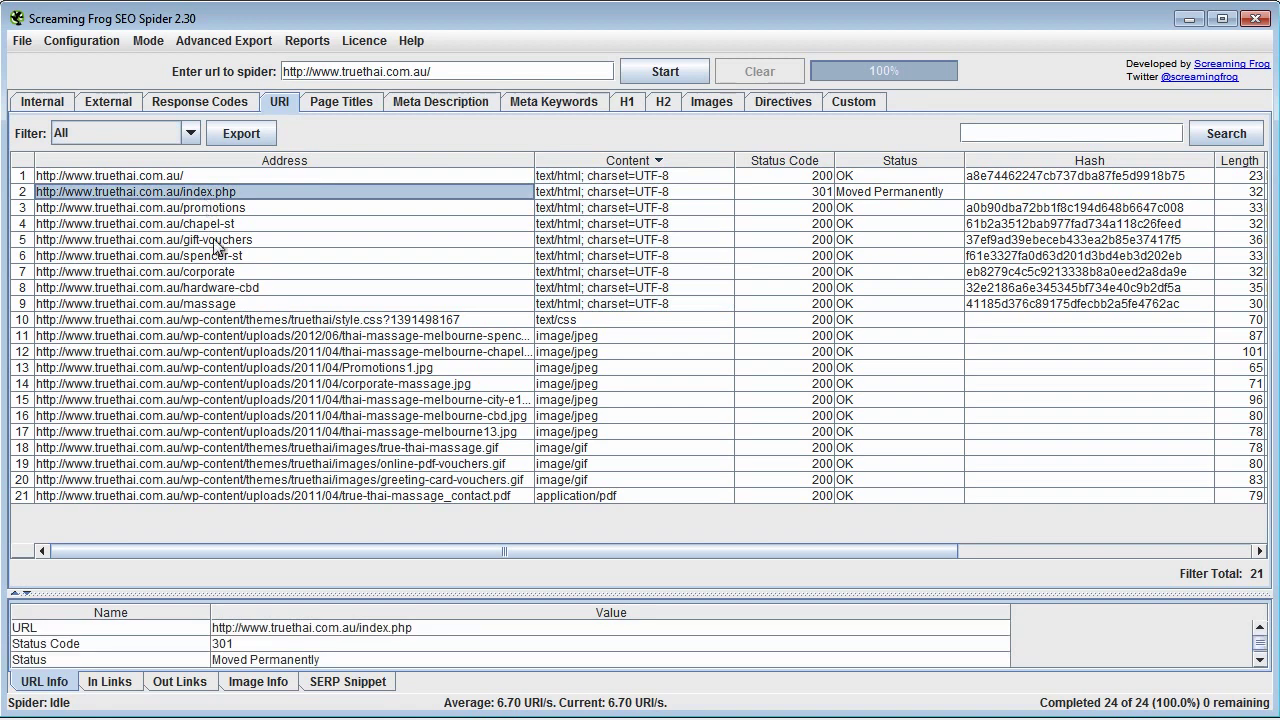
pyautogui.click(185, 180)
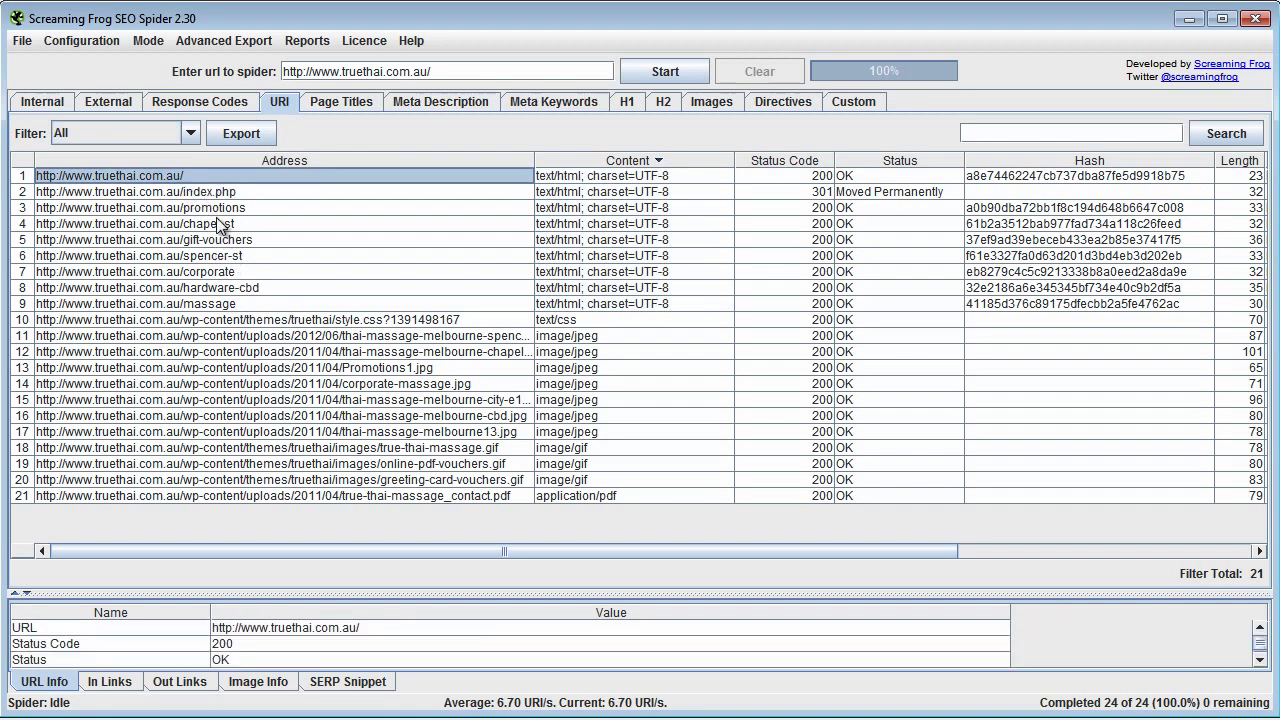
pyautogui.click(213, 209)
pyautogui.click(212, 226)
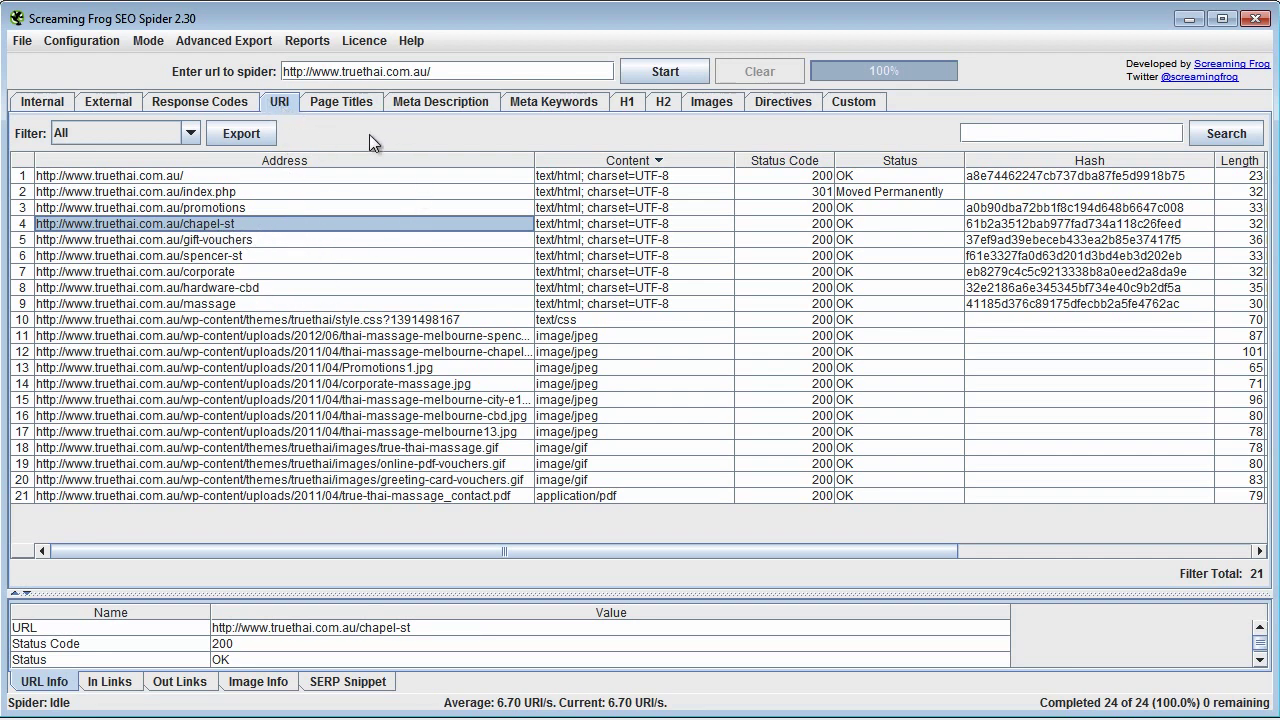
# Step: Review the page titles and the home page's meta description, narrowing the Address column to fit the meta description columns
pyautogui.click(344, 101)
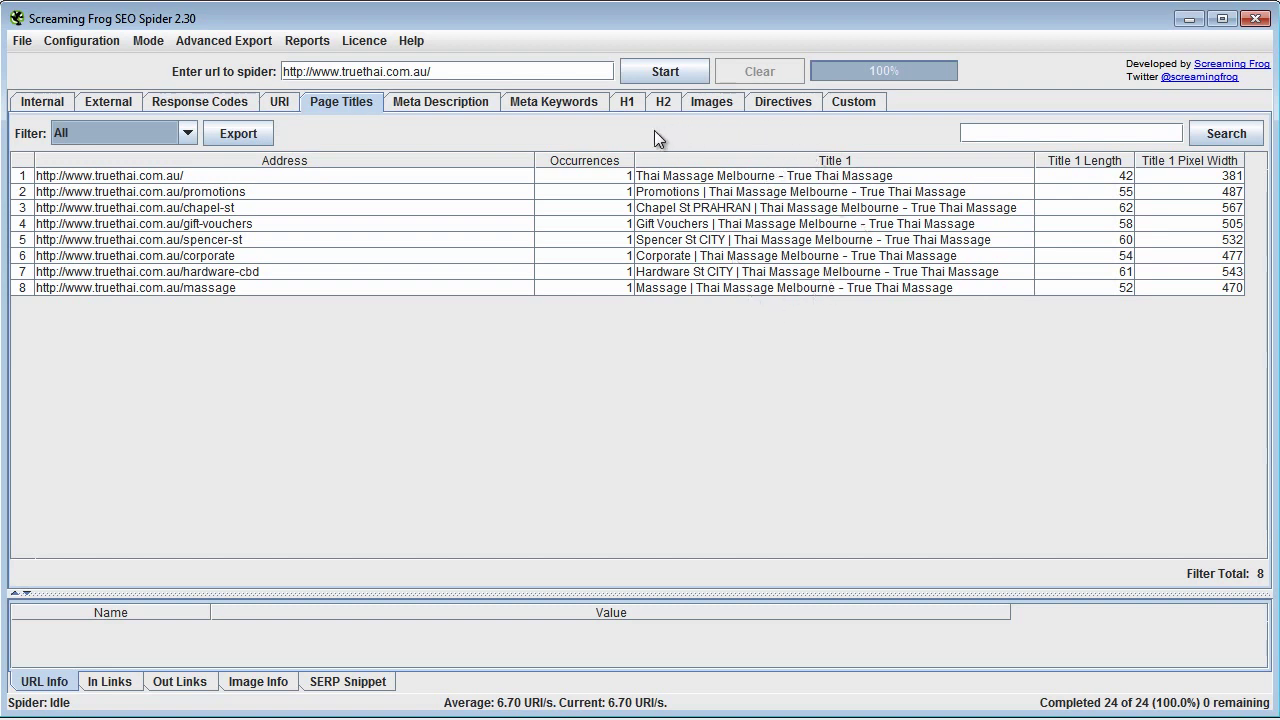
pyautogui.click(433, 104)
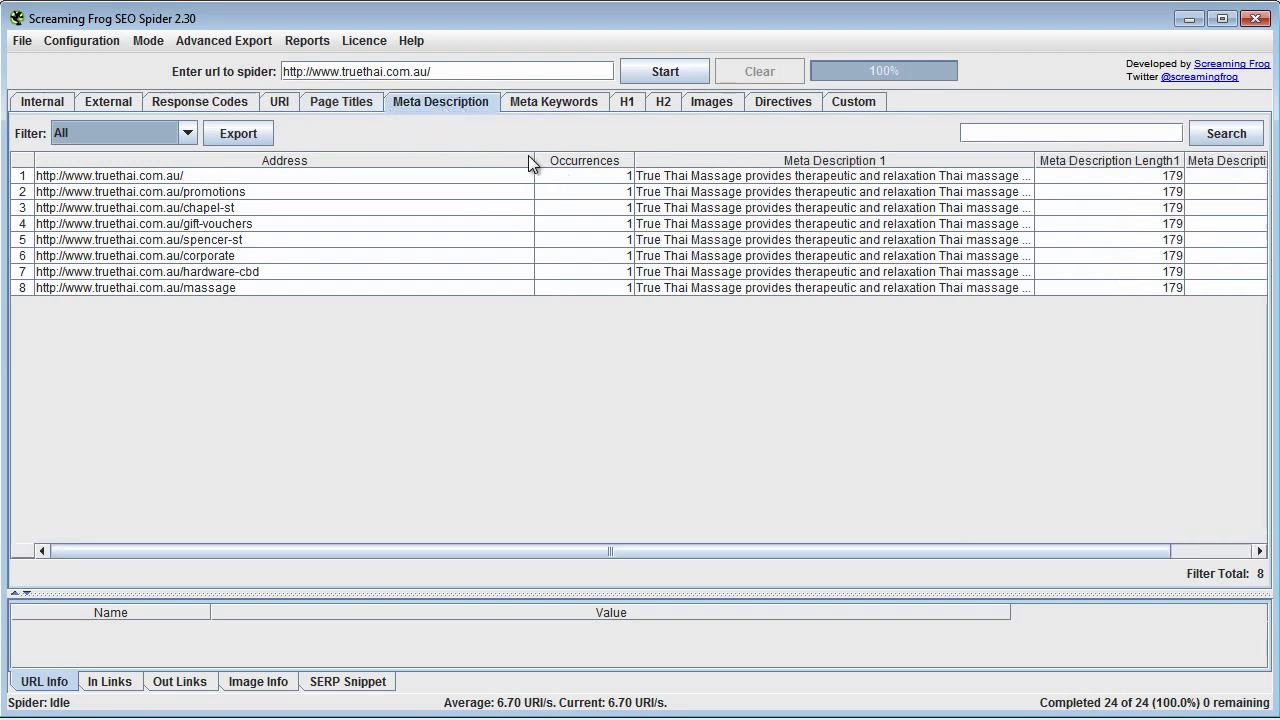
pyautogui.moveTo(535, 160); pyautogui.dragTo(423, 160)
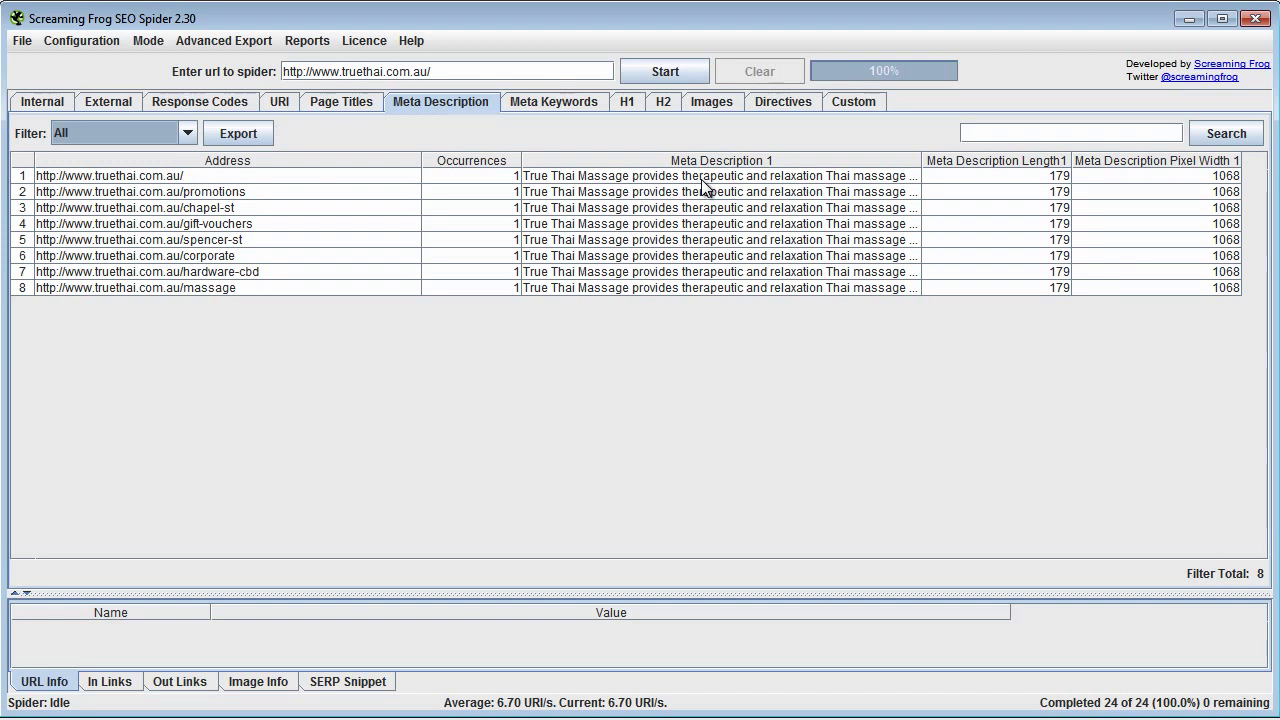
pyautogui.click(624, 177)
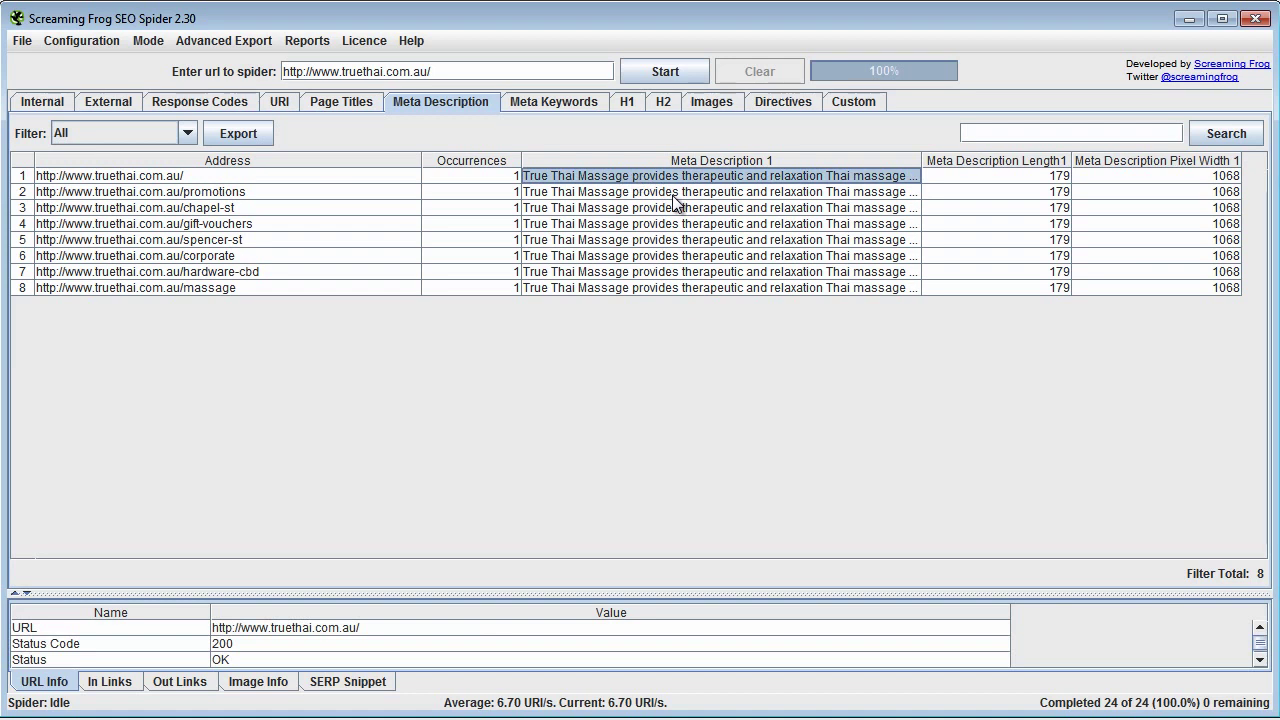
# Step: Compare the meta descriptions of the promotions and corporate pages, highlighting their addresses and description text
pyautogui.click(214, 193)
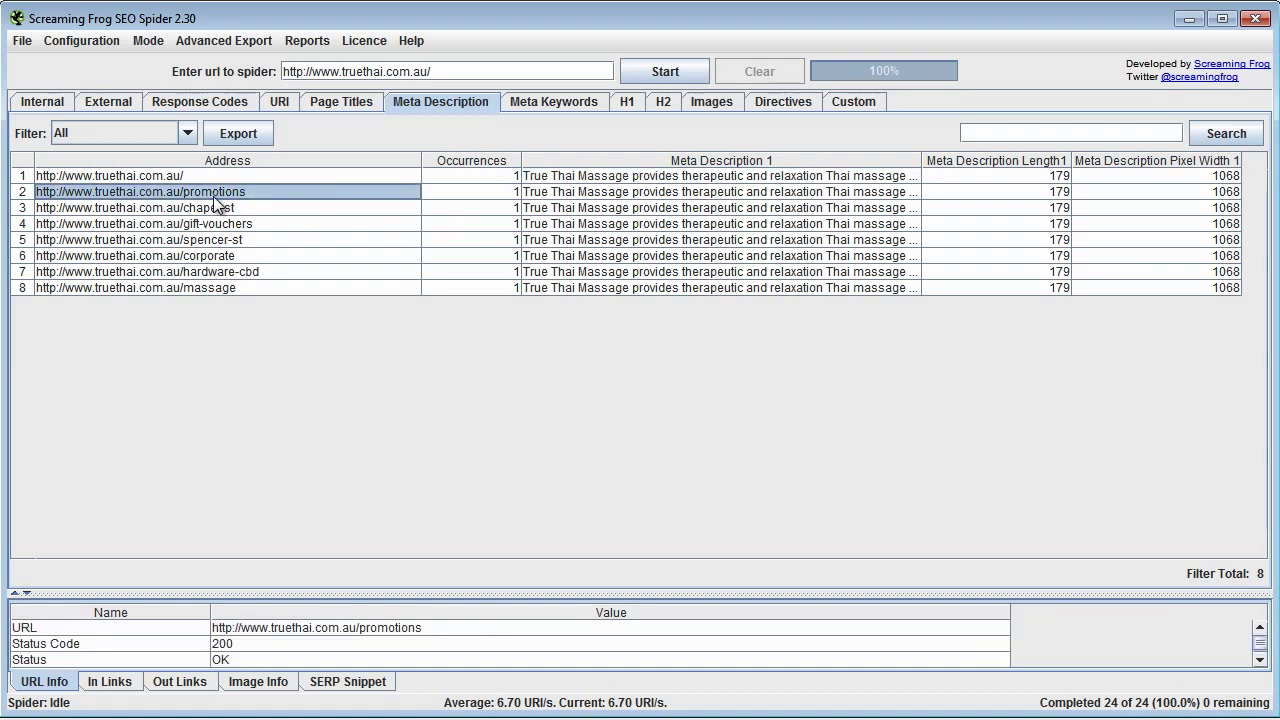
pyautogui.click(200, 258)
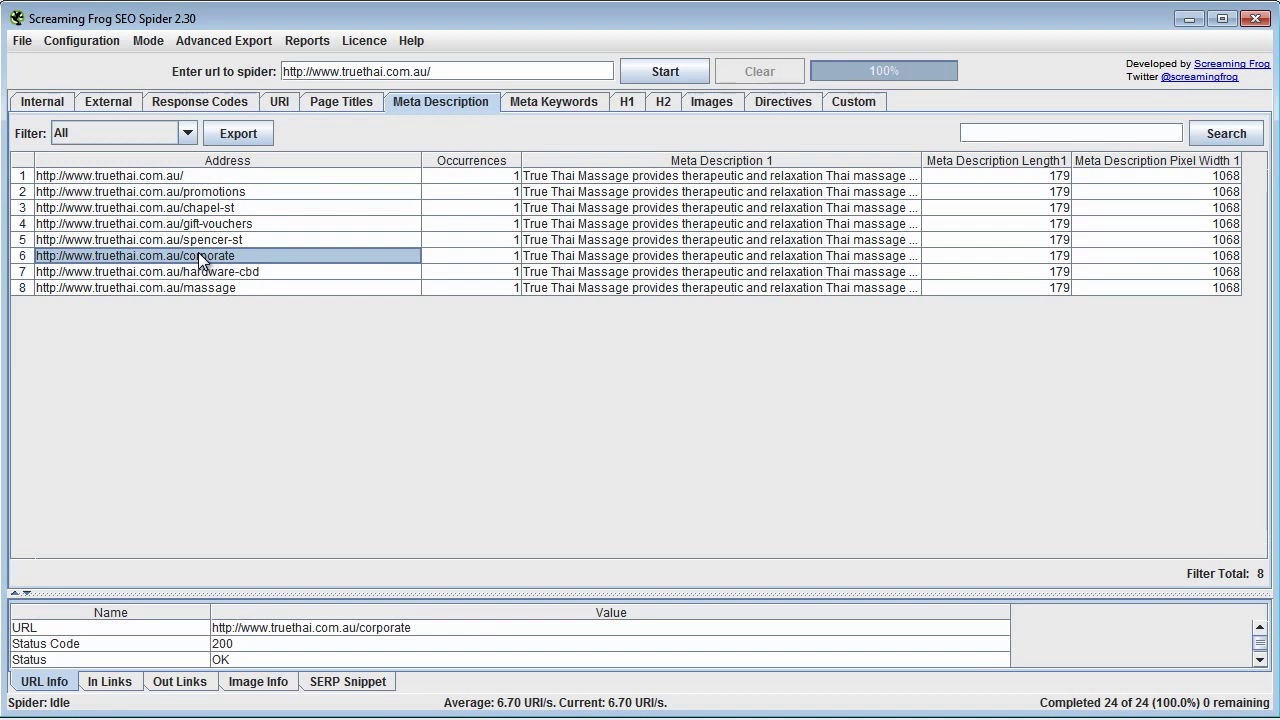
pyautogui.click(214, 192)
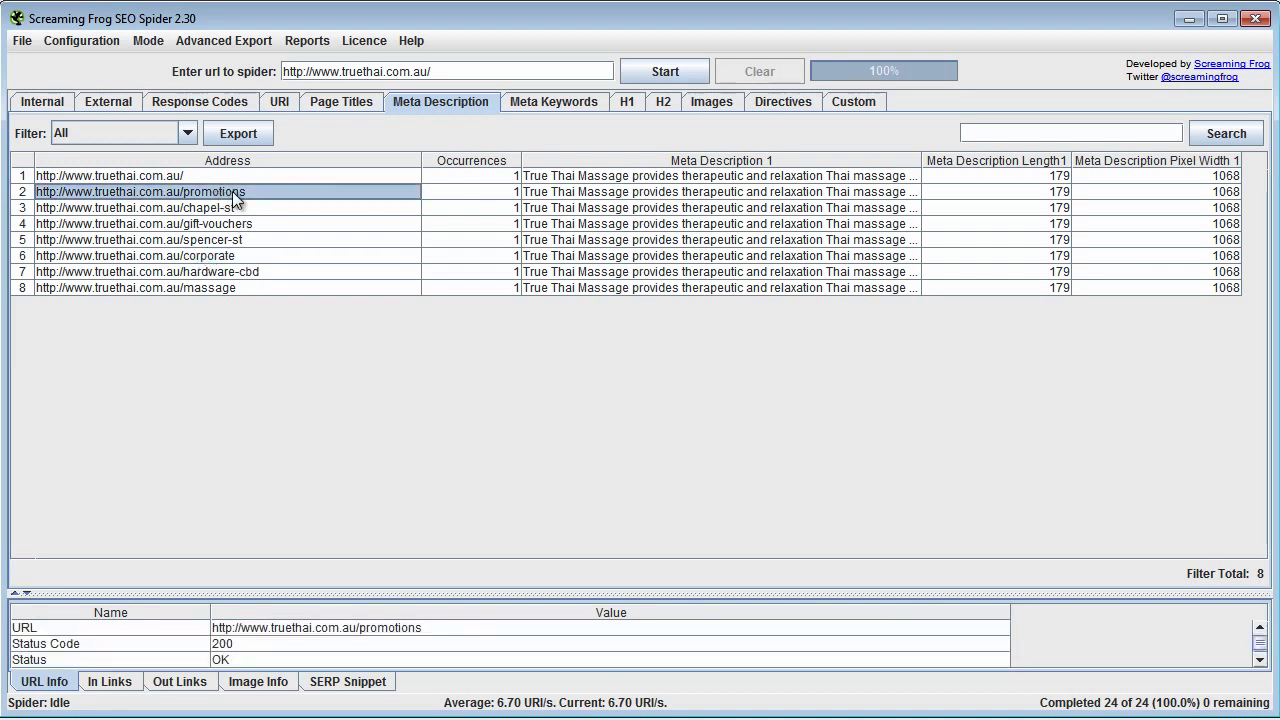
pyautogui.click(223, 258)
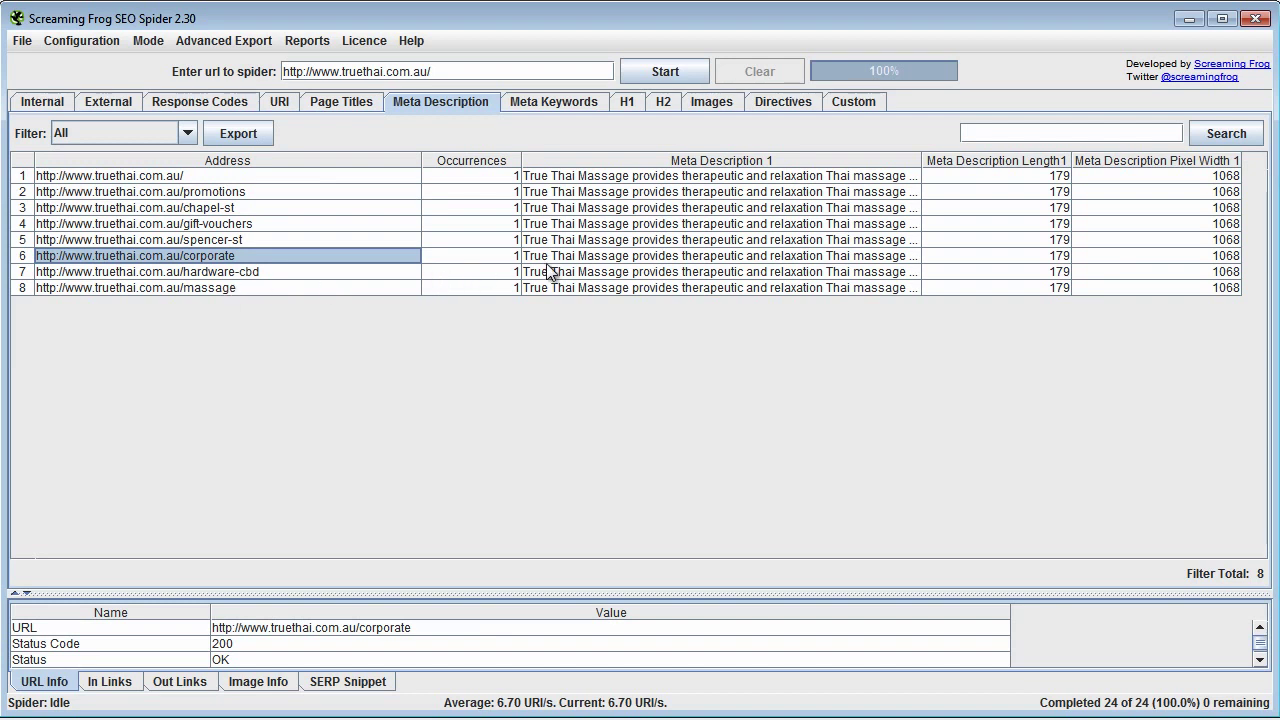
pyautogui.click(564, 194)
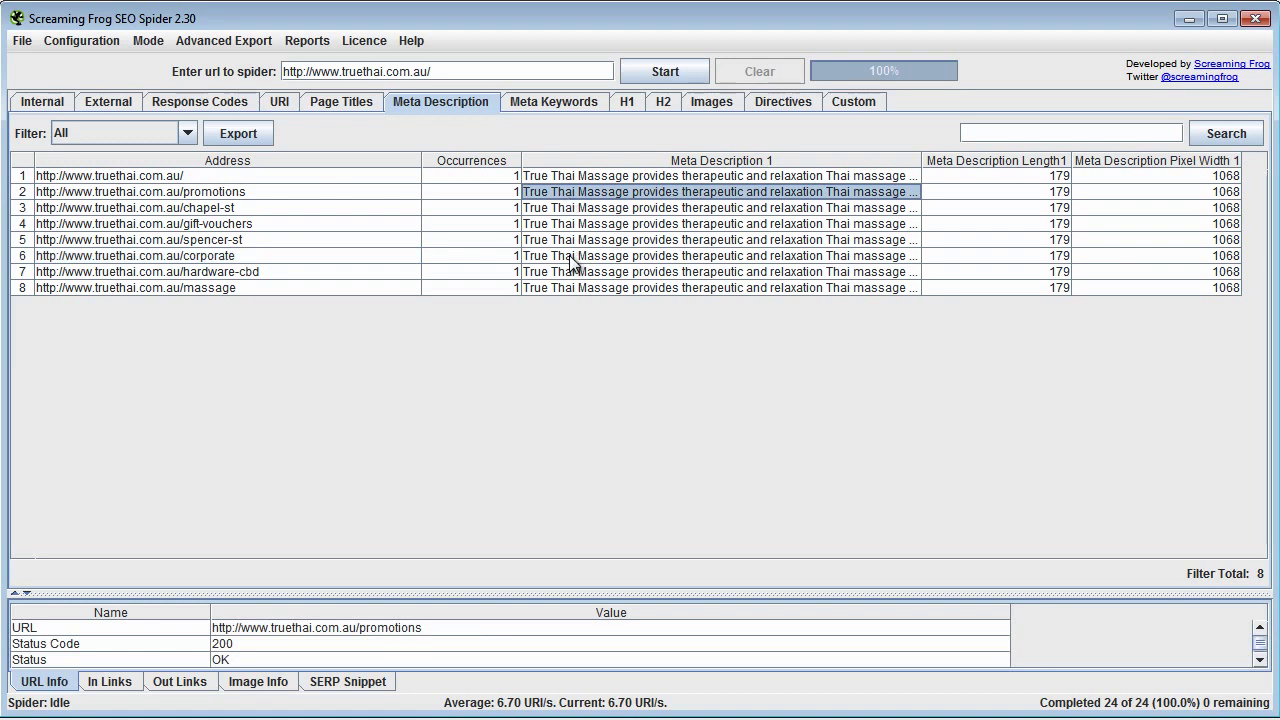
pyautogui.click(571, 256)
pyautogui.click(537, 194)
pyautogui.click(548, 258)
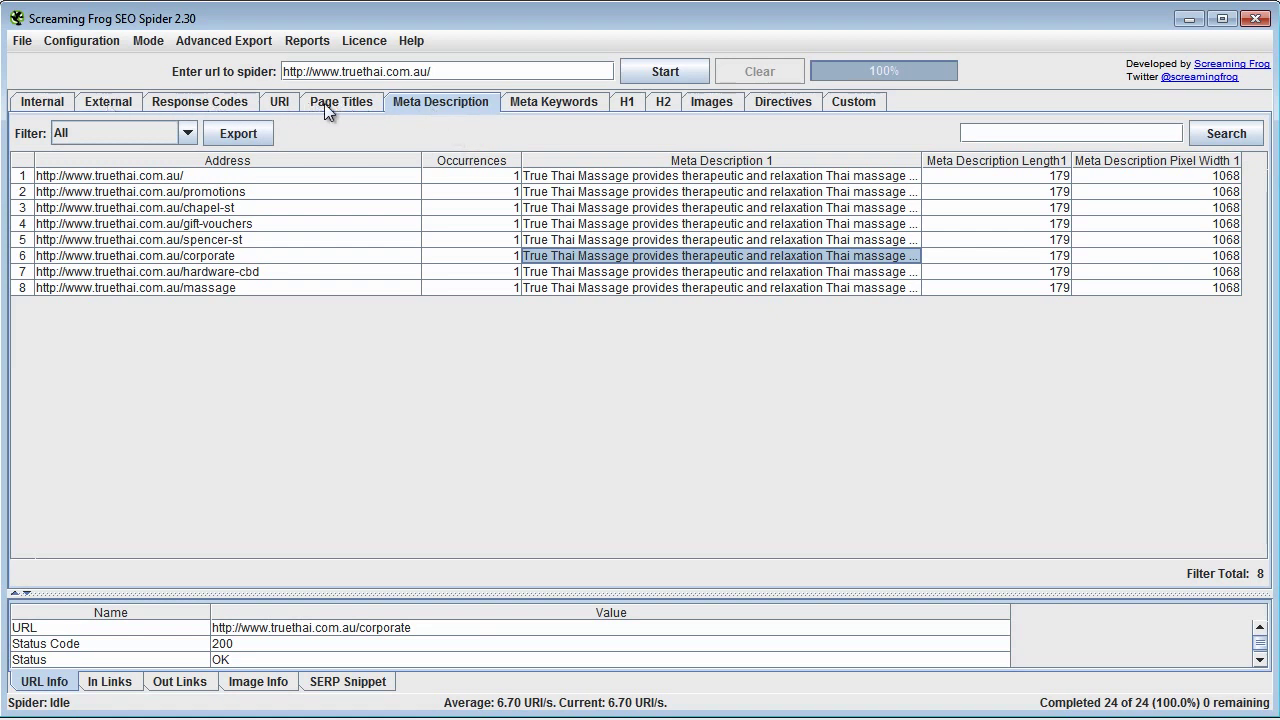
# Step: Examine the meta keywords of each page from promotions through massage
pyautogui.click(537, 102)
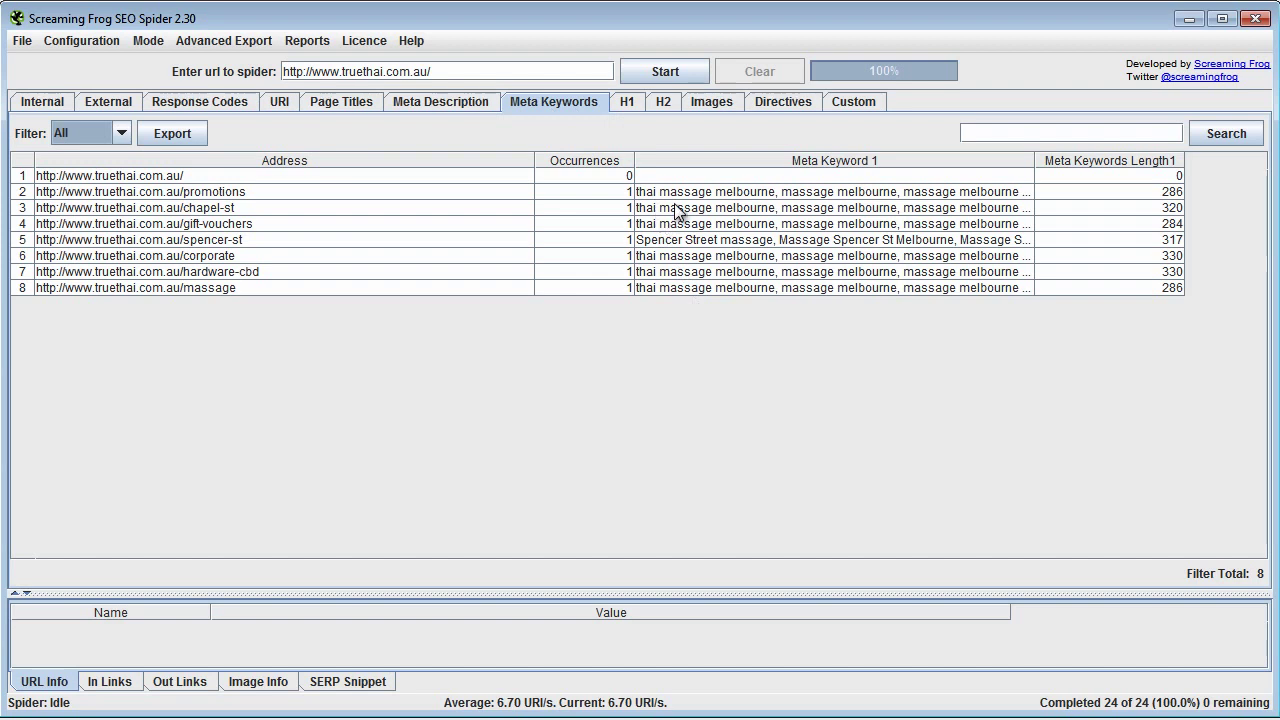
pyautogui.click(730, 191)
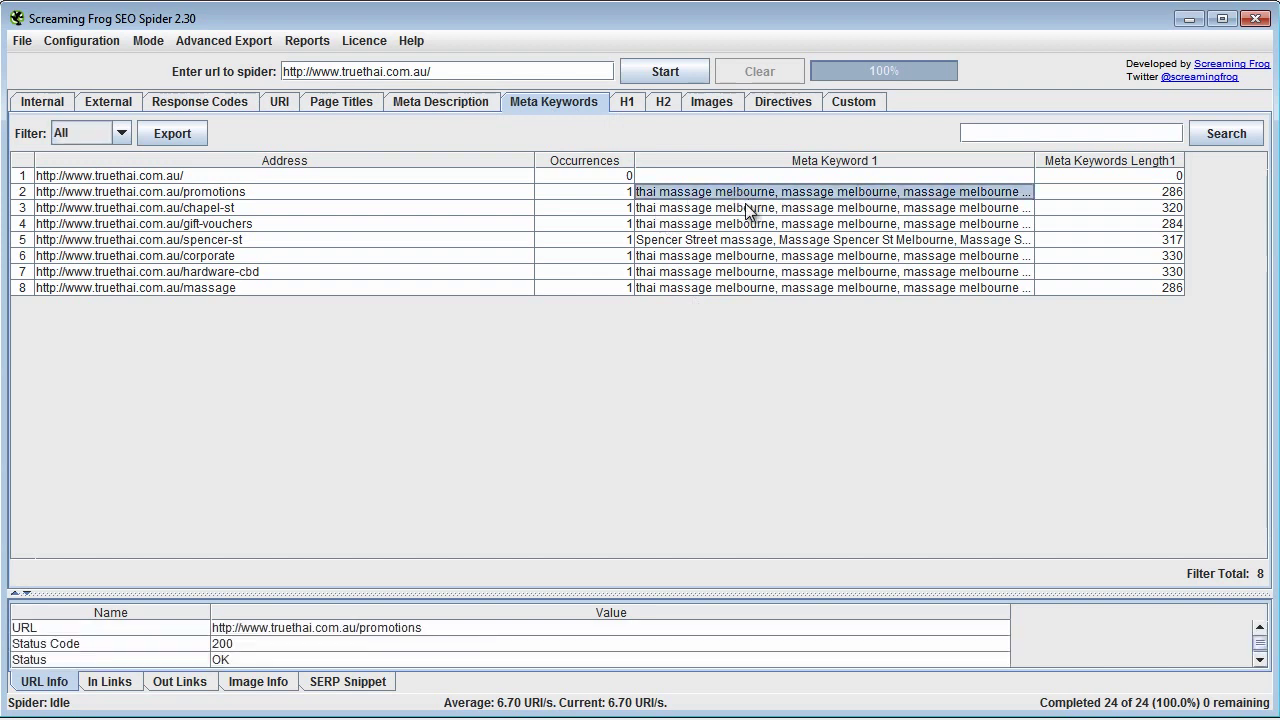
pyautogui.click(733, 208)
pyautogui.click(726, 224)
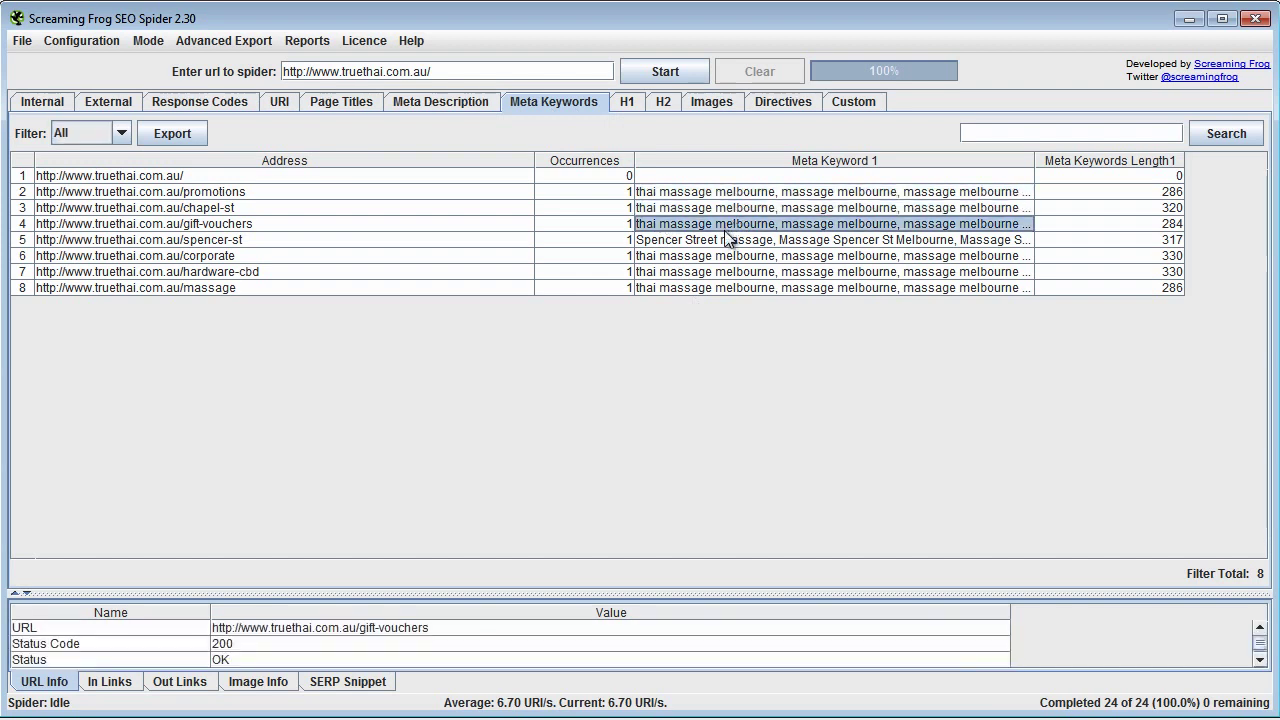
pyautogui.click(723, 240)
pyautogui.click(720, 256)
pyautogui.click(707, 274)
pyautogui.click(702, 289)
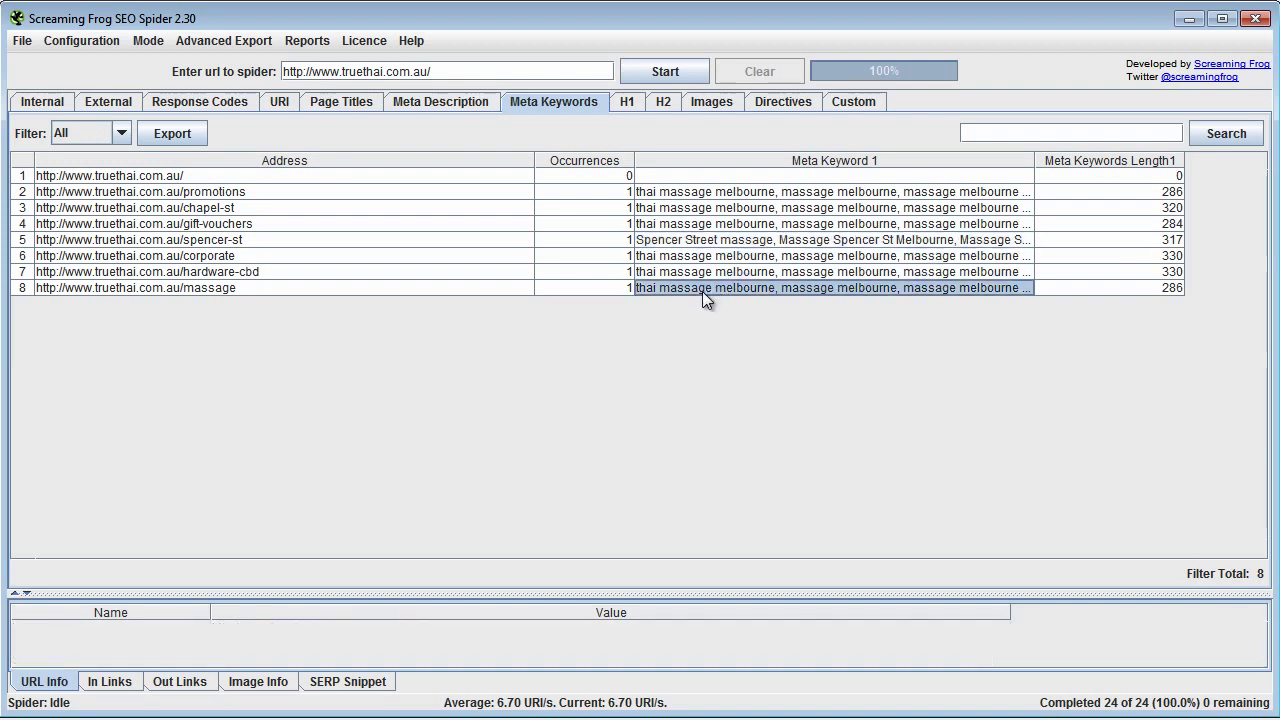
# Step: Check the pages' H1 headings, including the home page's occurrences, and their H2 headings
pyautogui.click(627, 104)
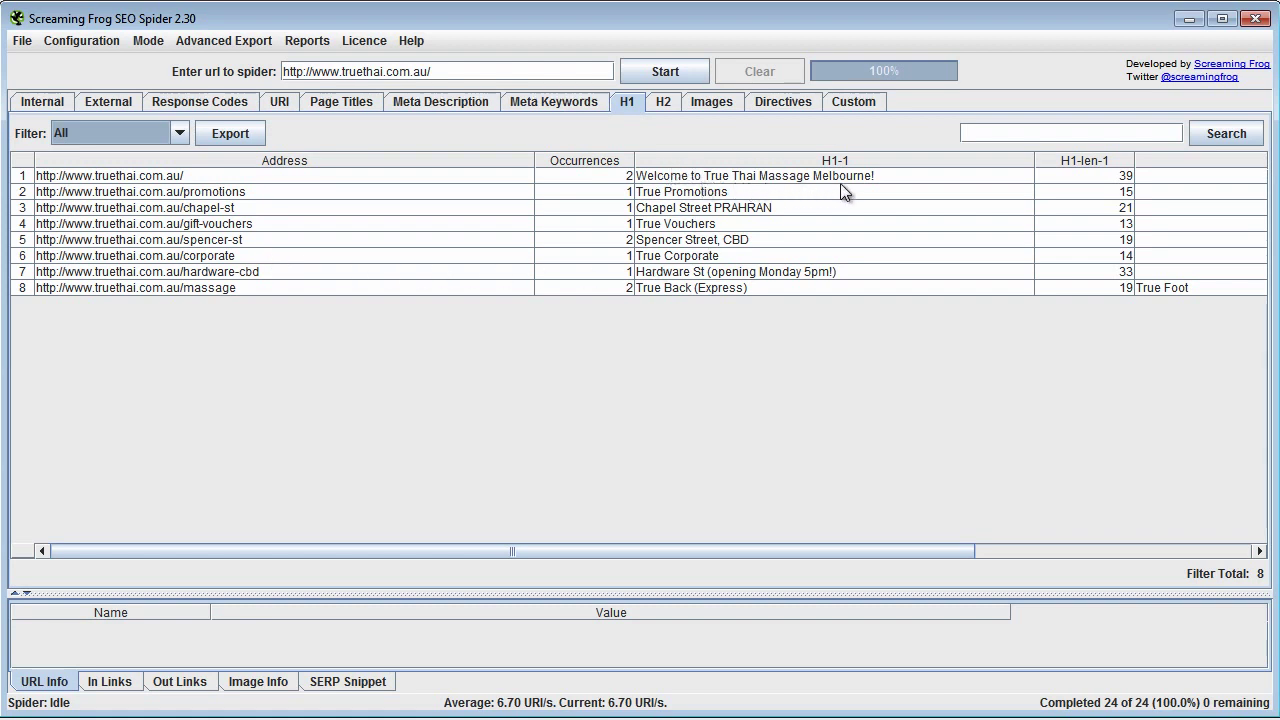
pyautogui.click(626, 180)
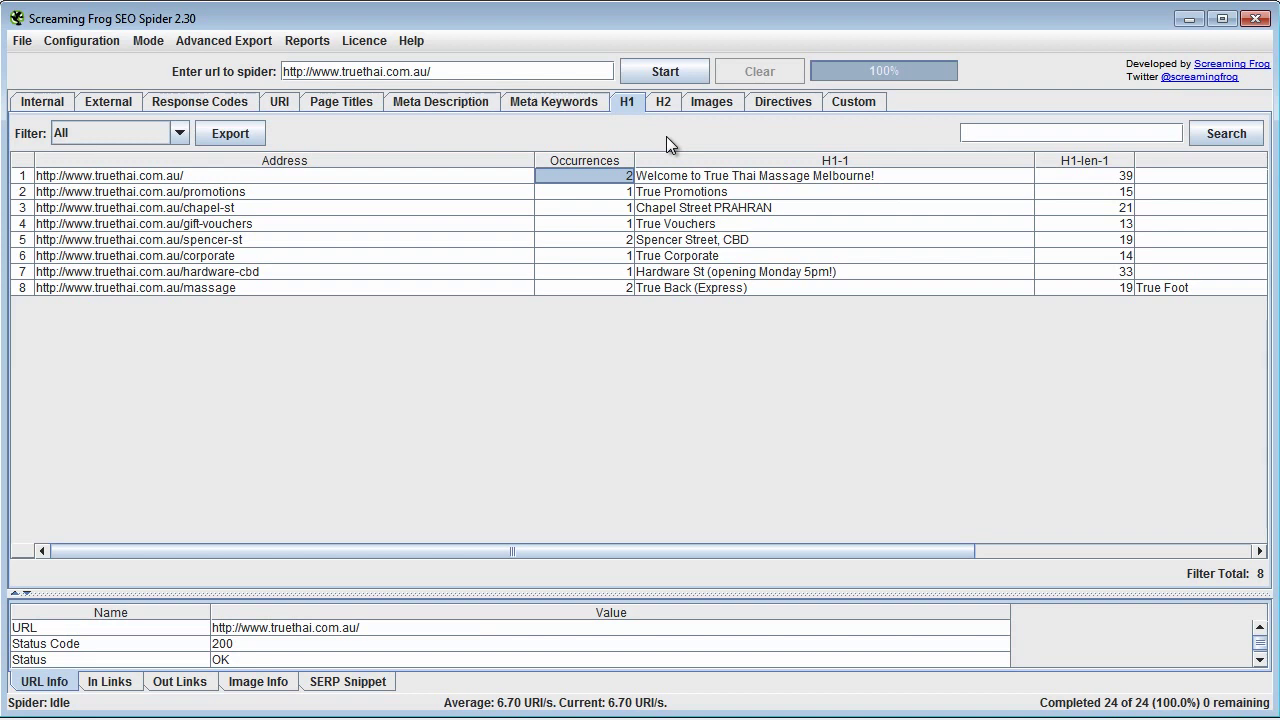
pyautogui.click(661, 103)
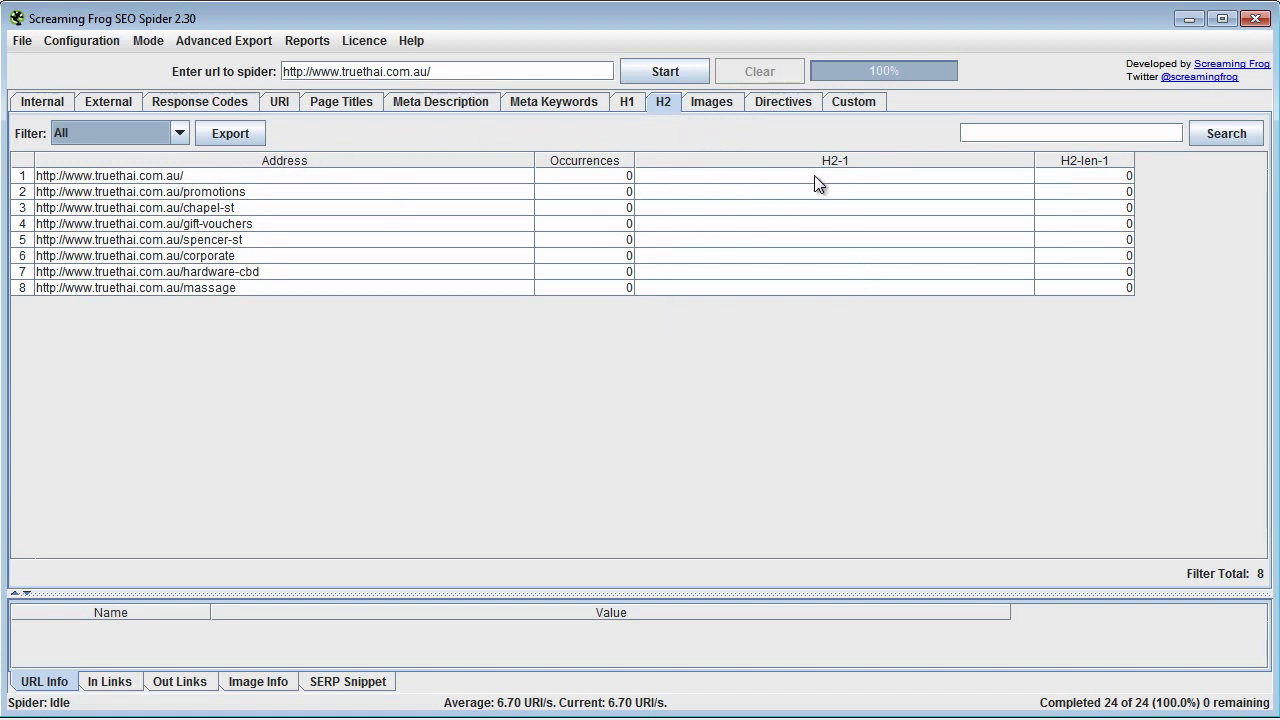
pyautogui.rightClick(150, 178)
pyautogui.click(103, 180)
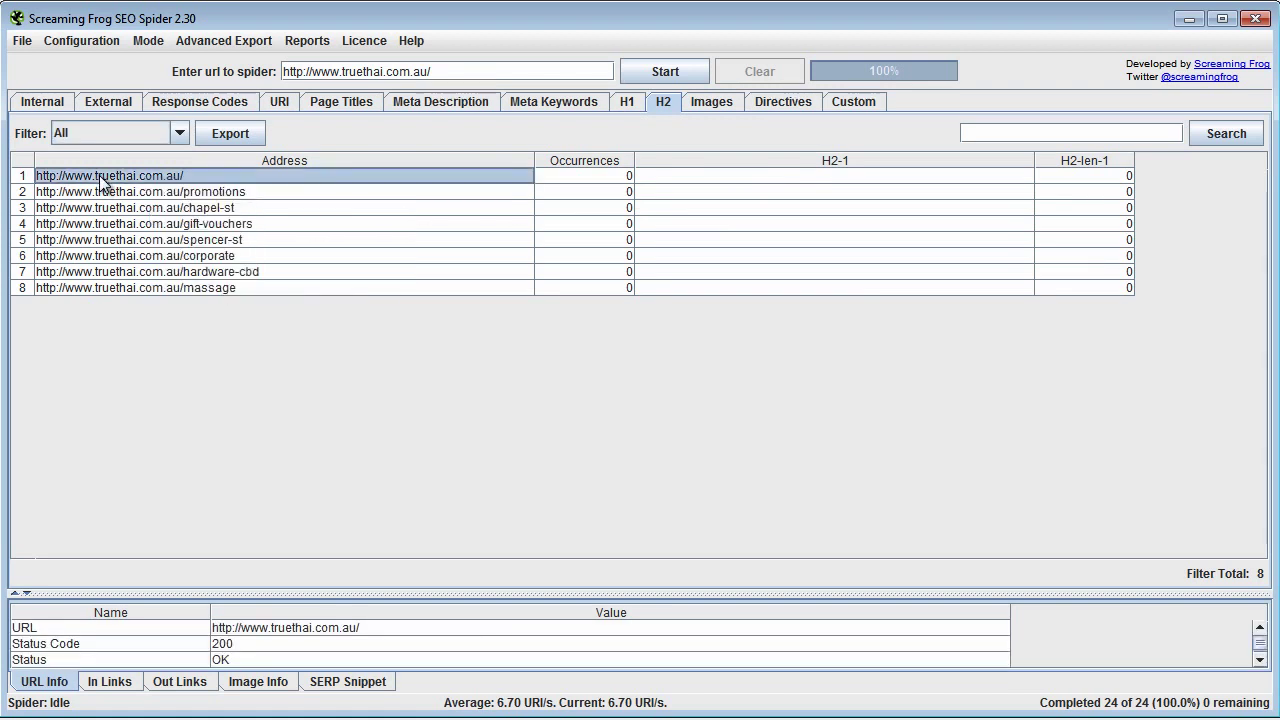
# Step: Open the gift-vouchers page in Firefox, read through its voucher content, and return to the crawl results
pyautogui.click(117, 228)
pyautogui.rightClick(117, 229)
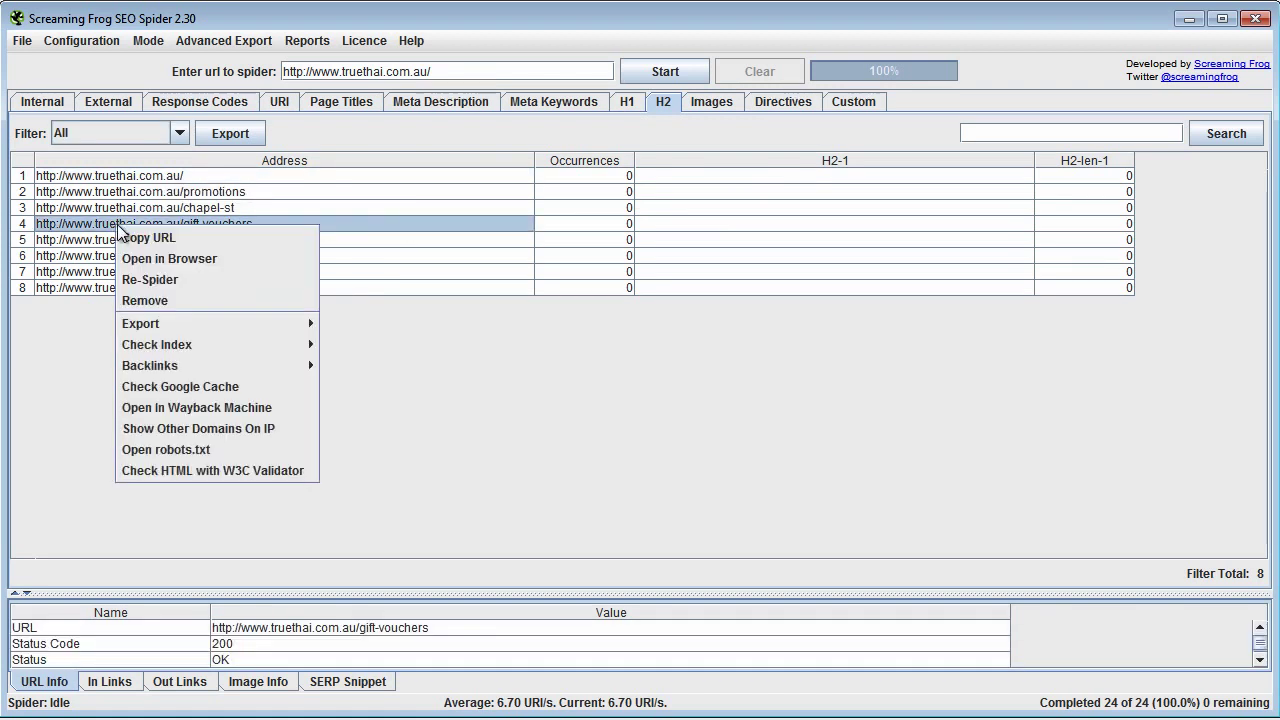
pyautogui.click(185, 258)
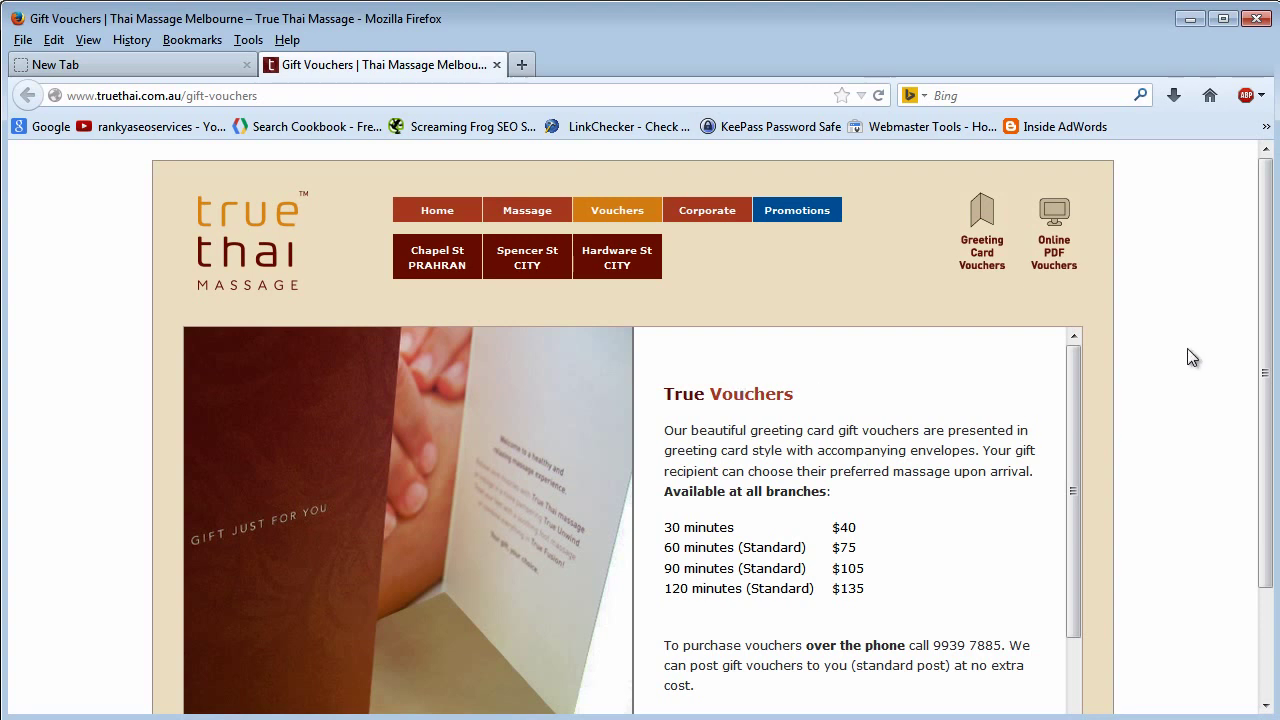
pyautogui.moveTo(1260, 329); pyautogui.dragTo(1185, 427)
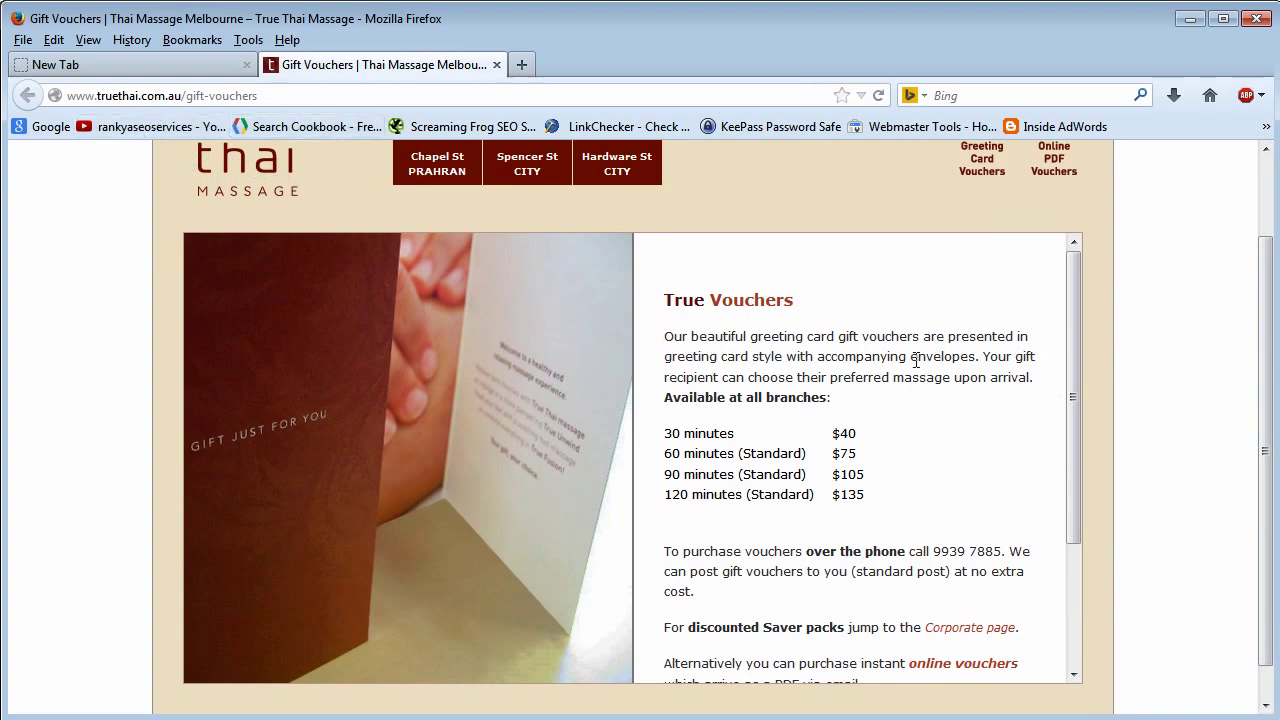
pyautogui.moveTo(1076, 398); pyautogui.dragTo(1049, 543)
pyautogui.scroll(3, 848, 380)
pyautogui.click(1191, 22)
# Step: Look through the actions available for the corporate page, including its backlink checking services, without choosing one
pyautogui.rightClick(209, 264)
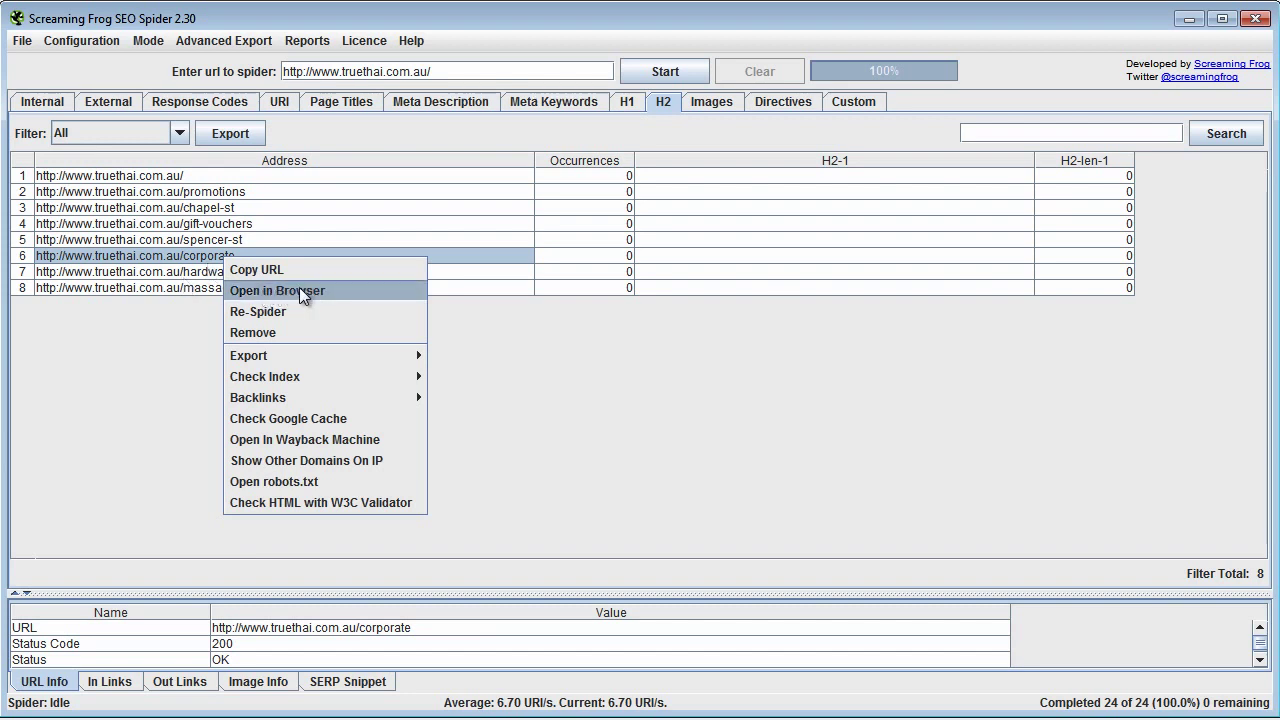
pyautogui.moveTo(257, 397)
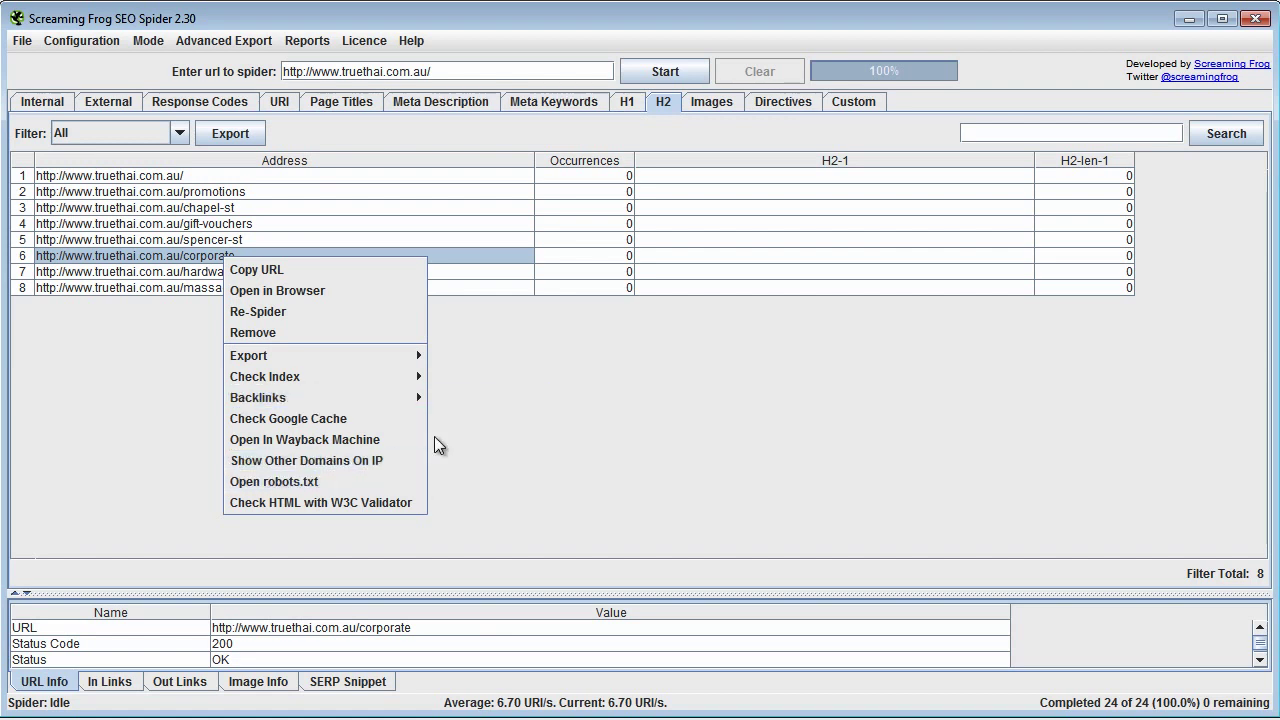
pyautogui.moveTo(349, 400)
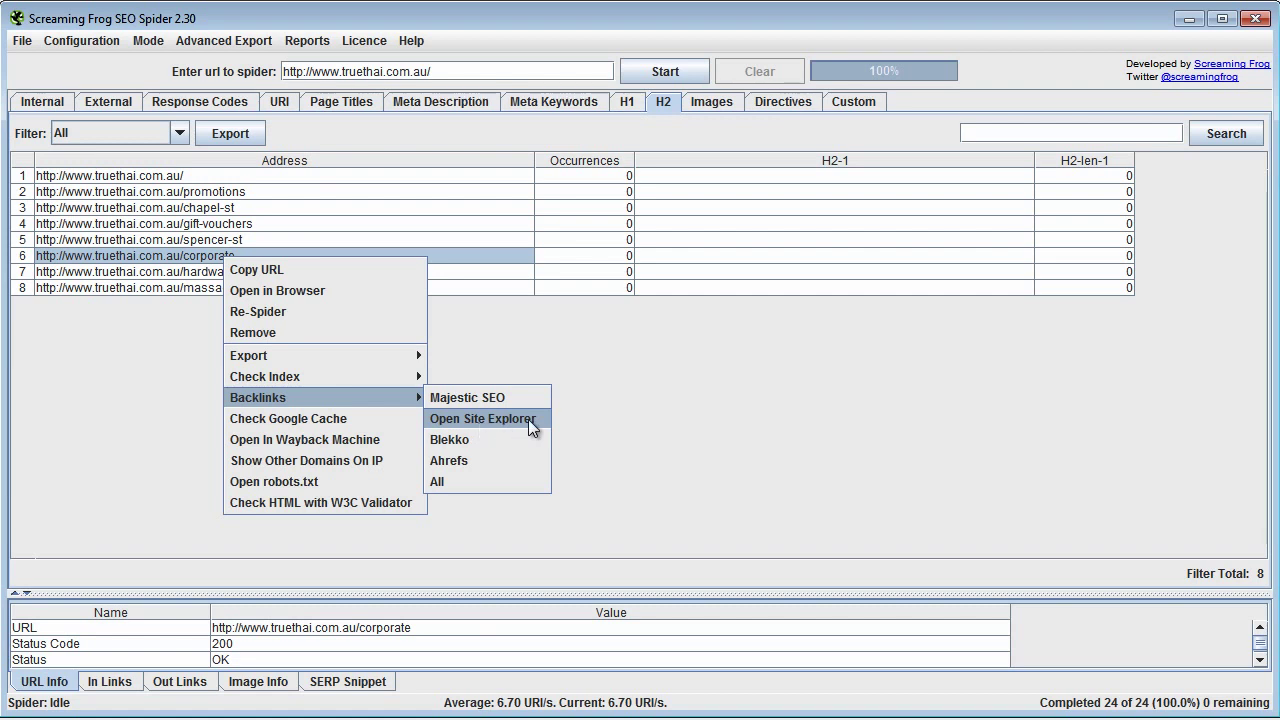
pyautogui.click(564, 340)
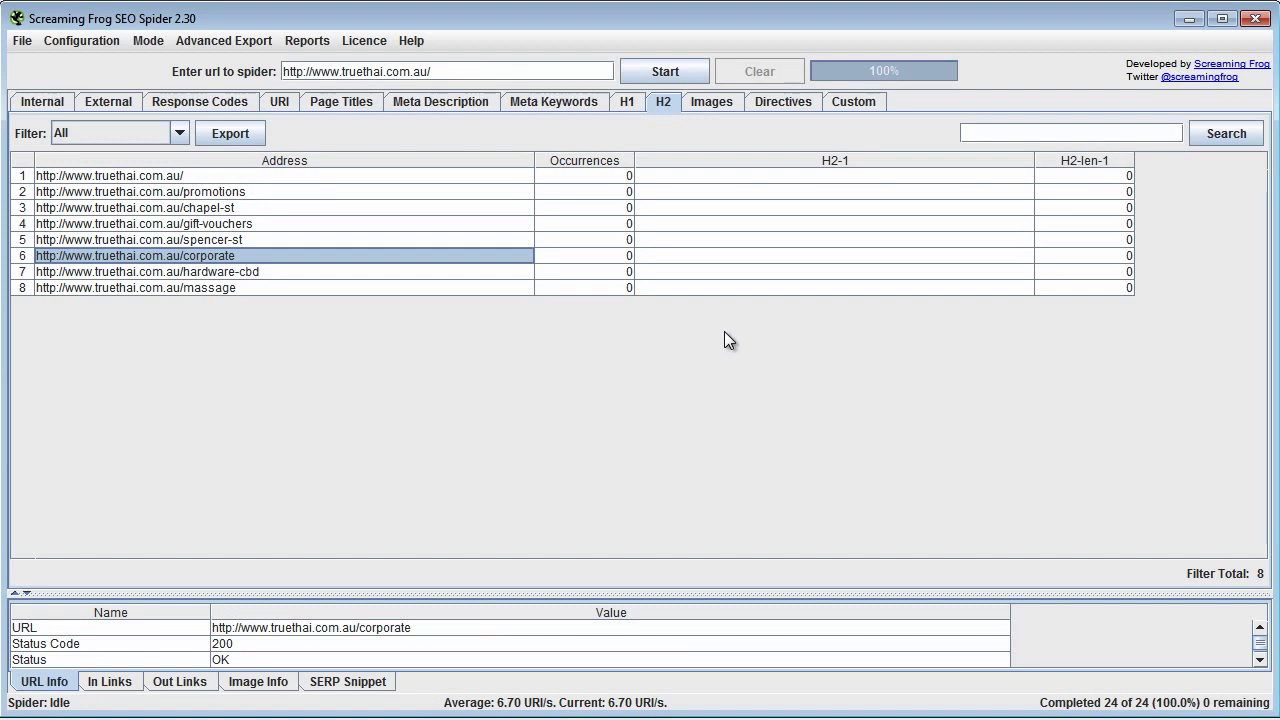
# Step: Review the crawled images with a larger details pane, inspecting the URL info of thai-massage-melbourne-spencer-st.jpg, true-thai-massage.gif and Promotions1.jpg
pyautogui.click(703, 100)
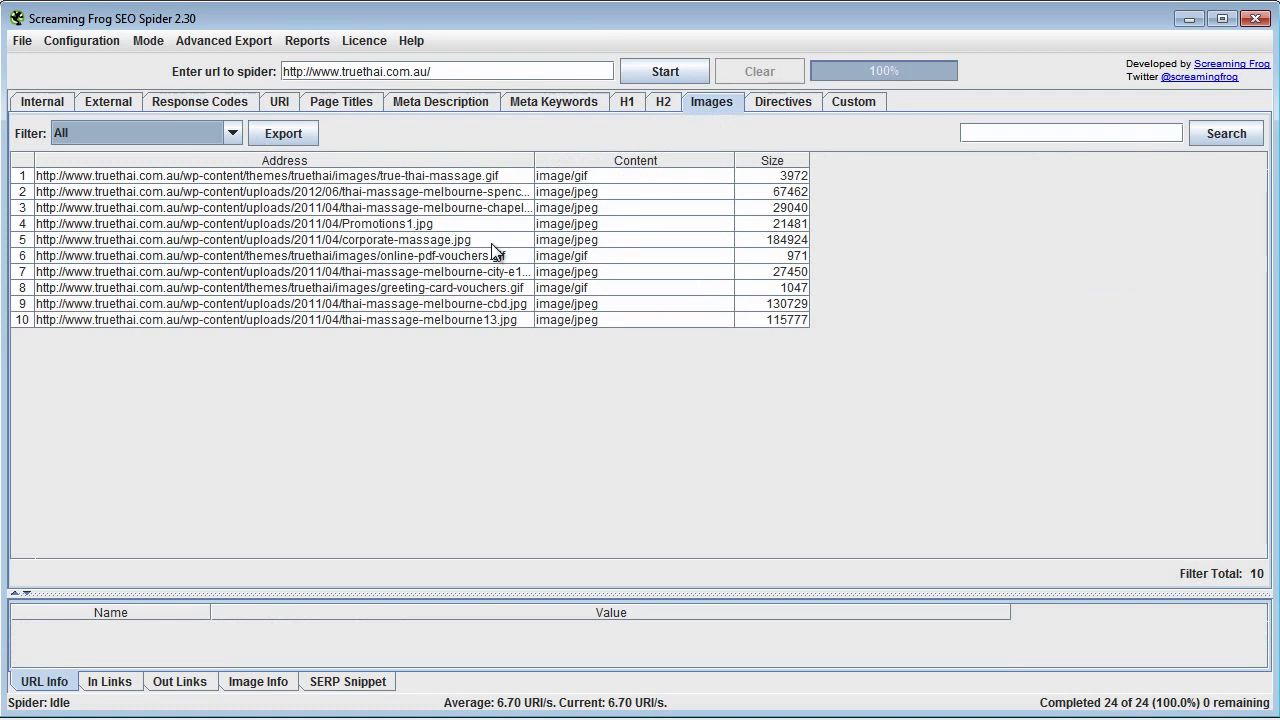
pyautogui.moveTo(535, 164); pyautogui.dragTo(587, 164)
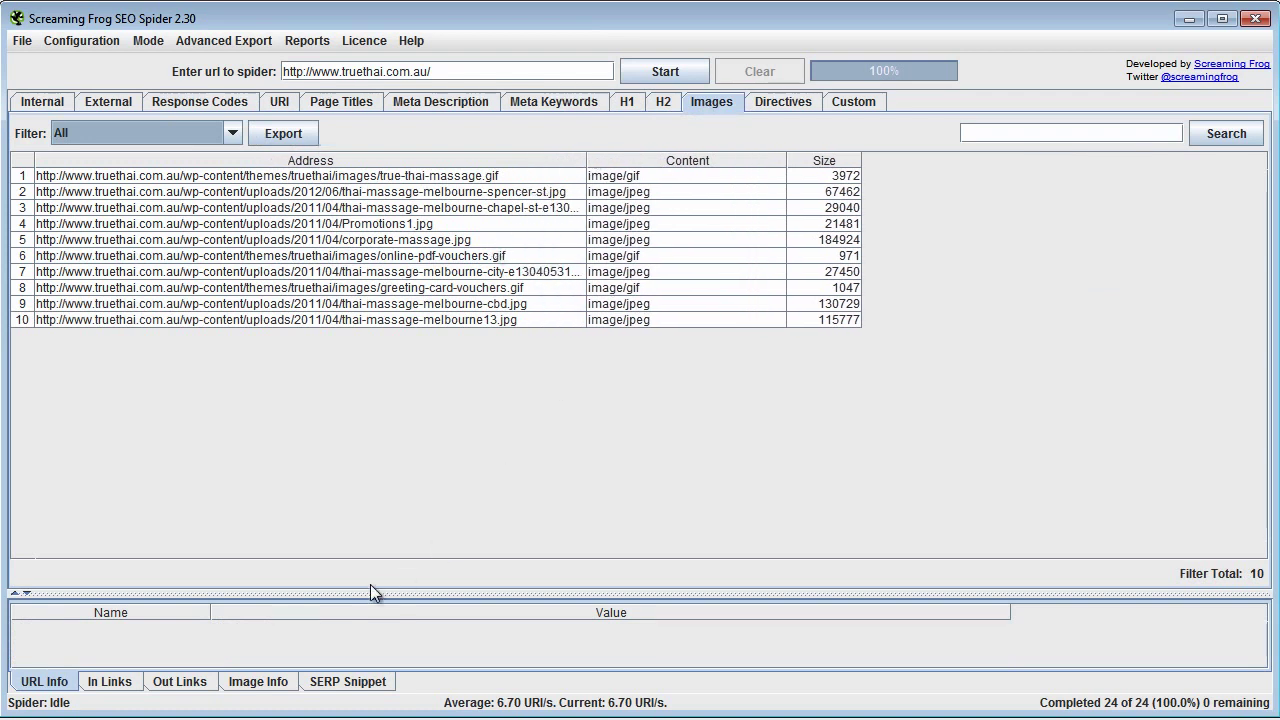
pyautogui.moveTo(309, 593); pyautogui.dragTo(306, 420)
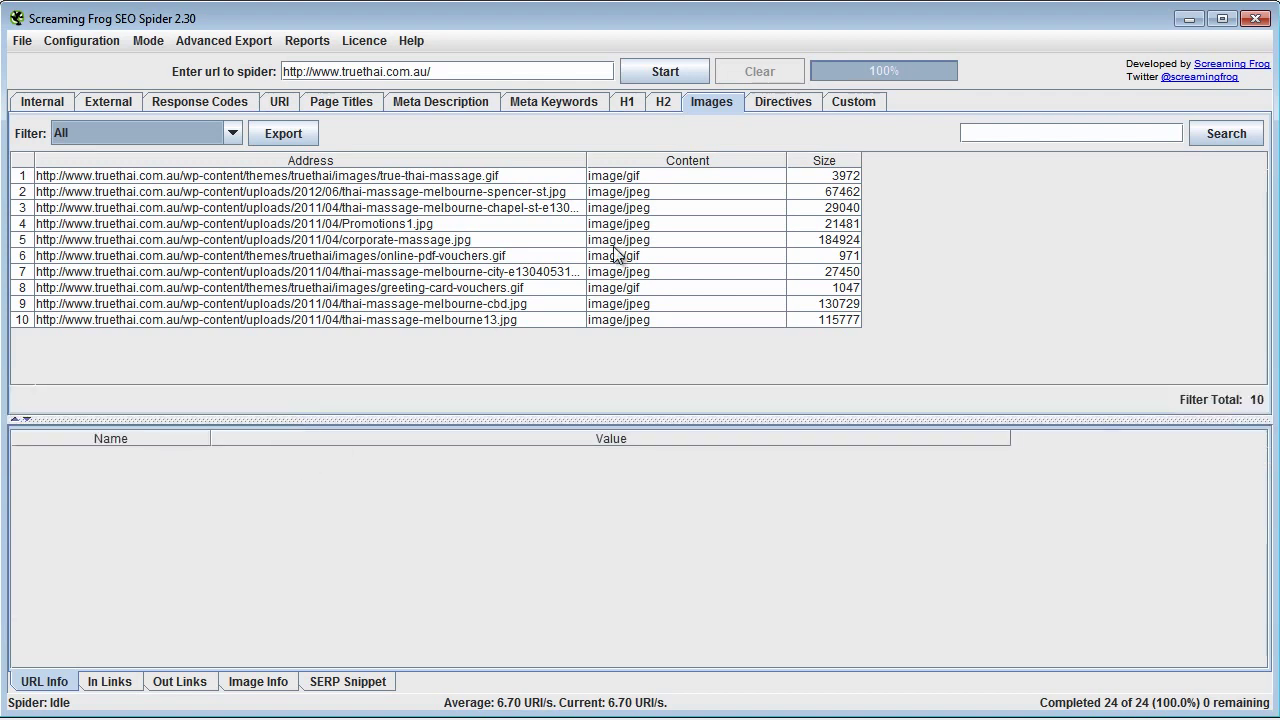
pyautogui.click(326, 196)
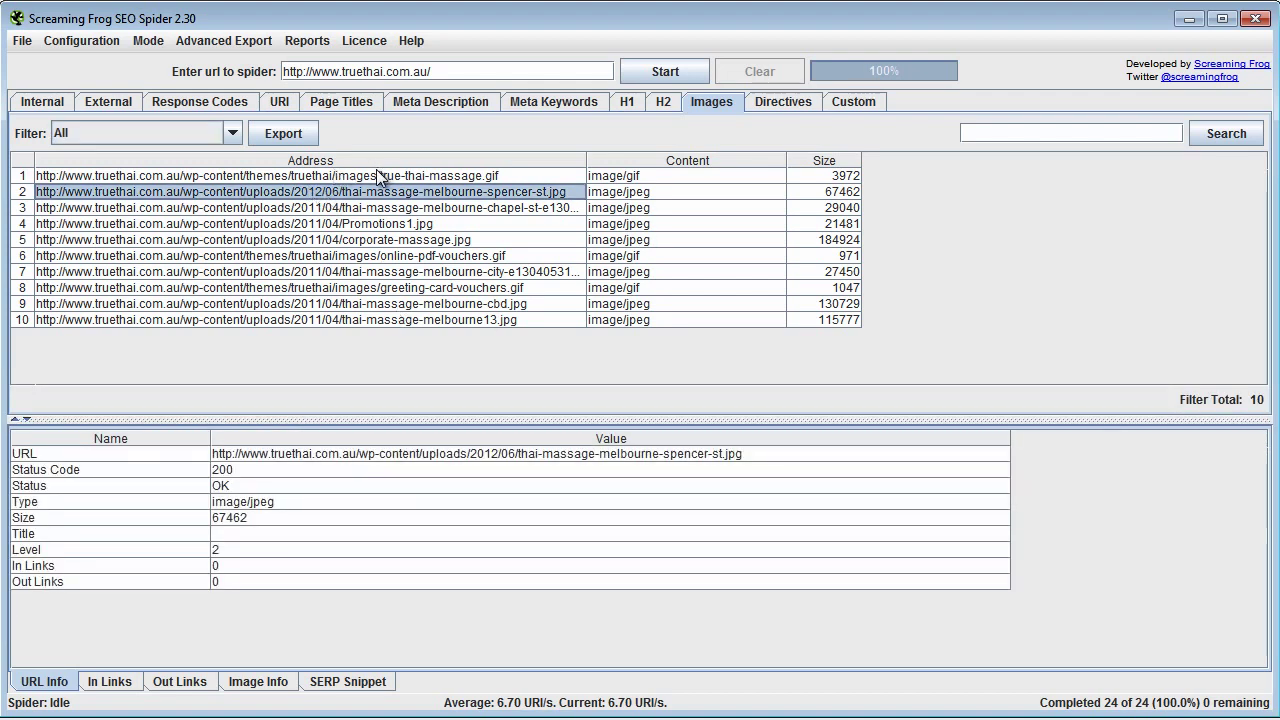
pyautogui.click(379, 178)
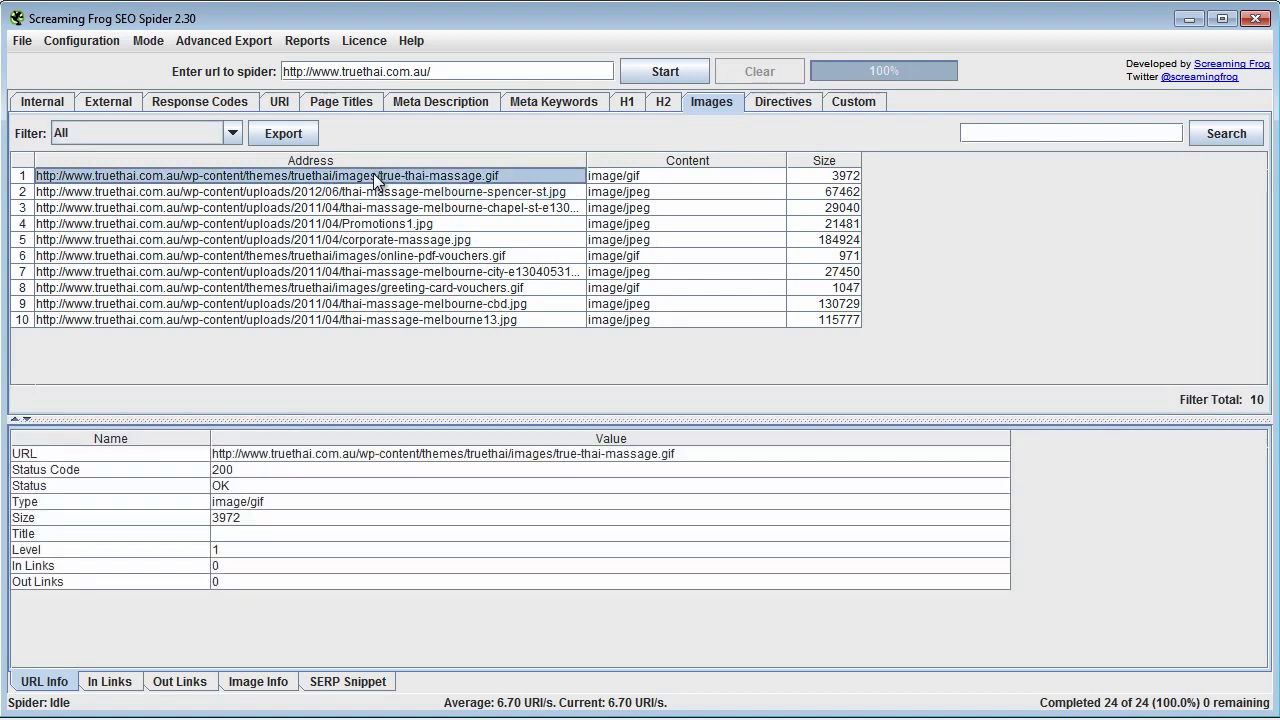
pyautogui.click(368, 224)
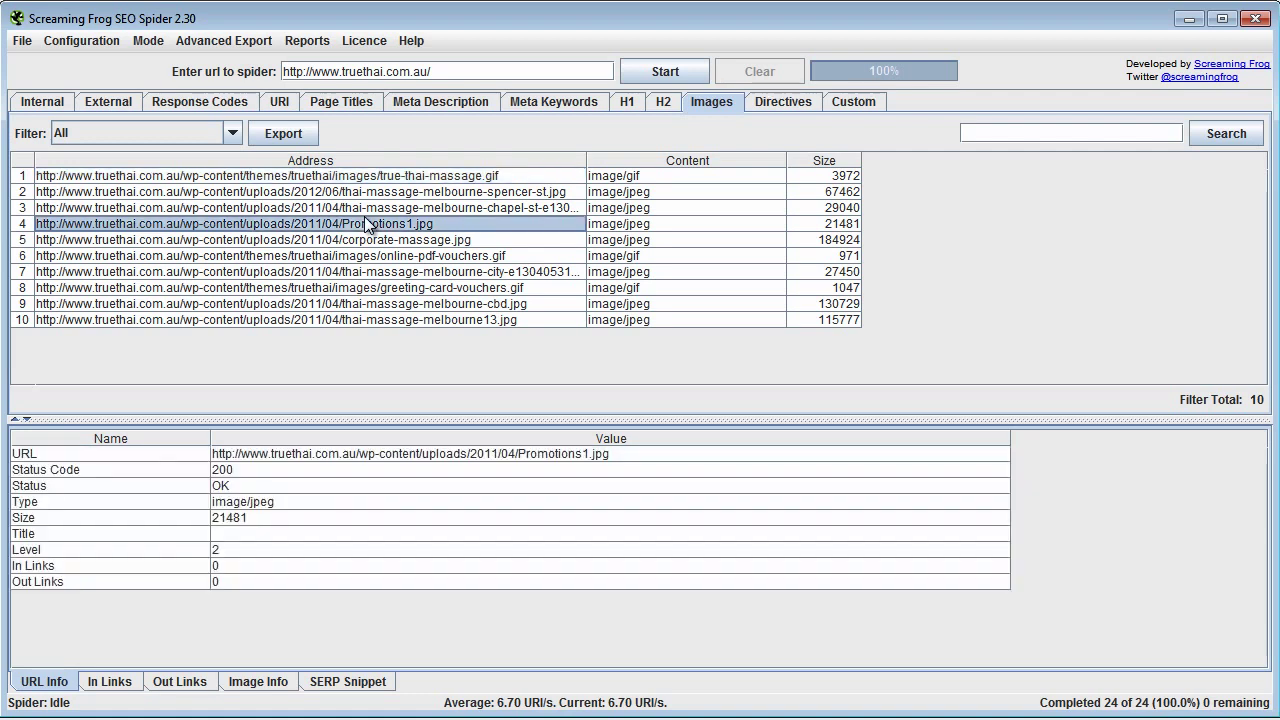
# Step: Check the image info and alt text of the Promotions1, Chapel St and Spencer St images, adjusting column widths to read the addresses
pyautogui.click(267, 686)
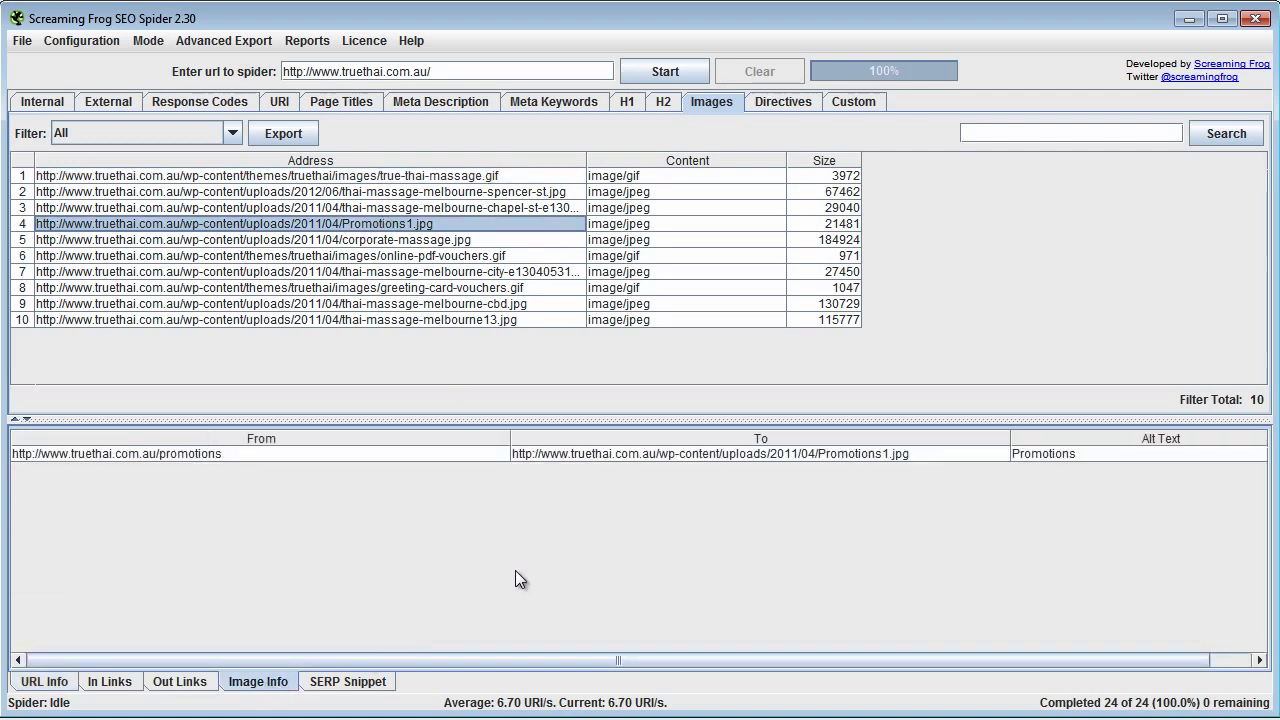
pyautogui.moveTo(510, 438); pyautogui.dragTo(255, 444)
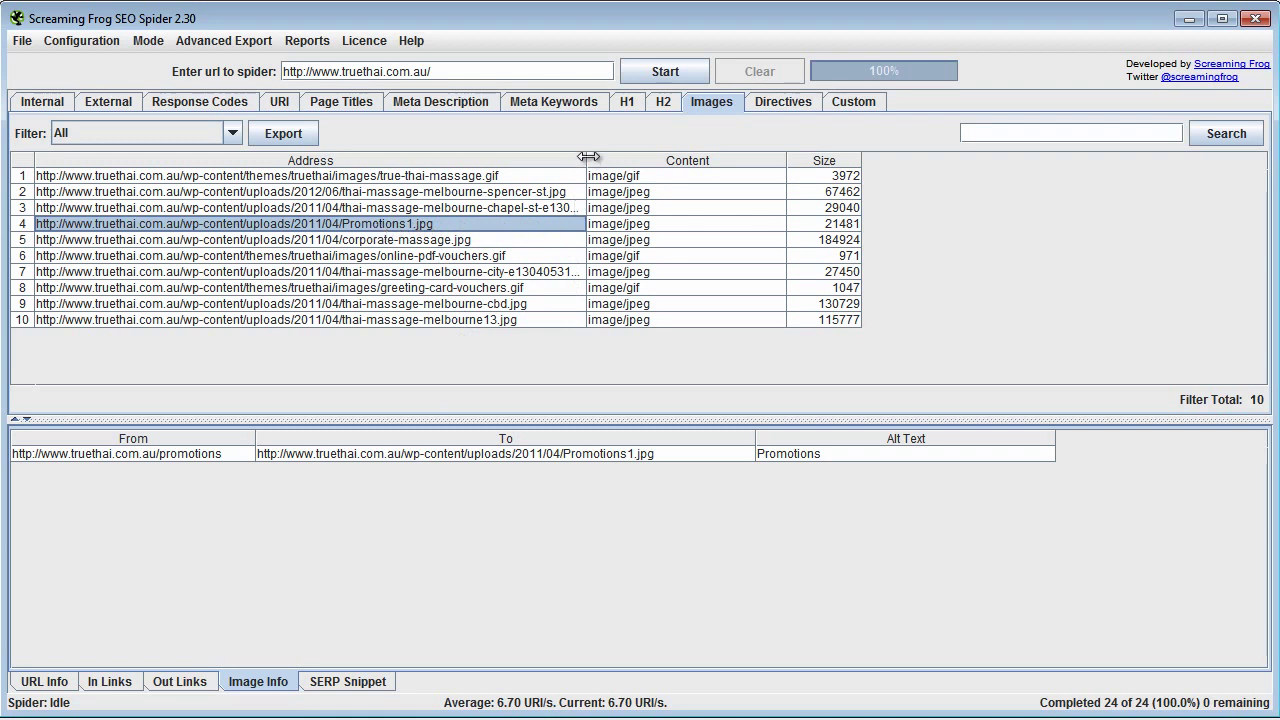
pyautogui.moveTo(590, 157); pyautogui.dragTo(723, 157)
pyautogui.click(520, 209)
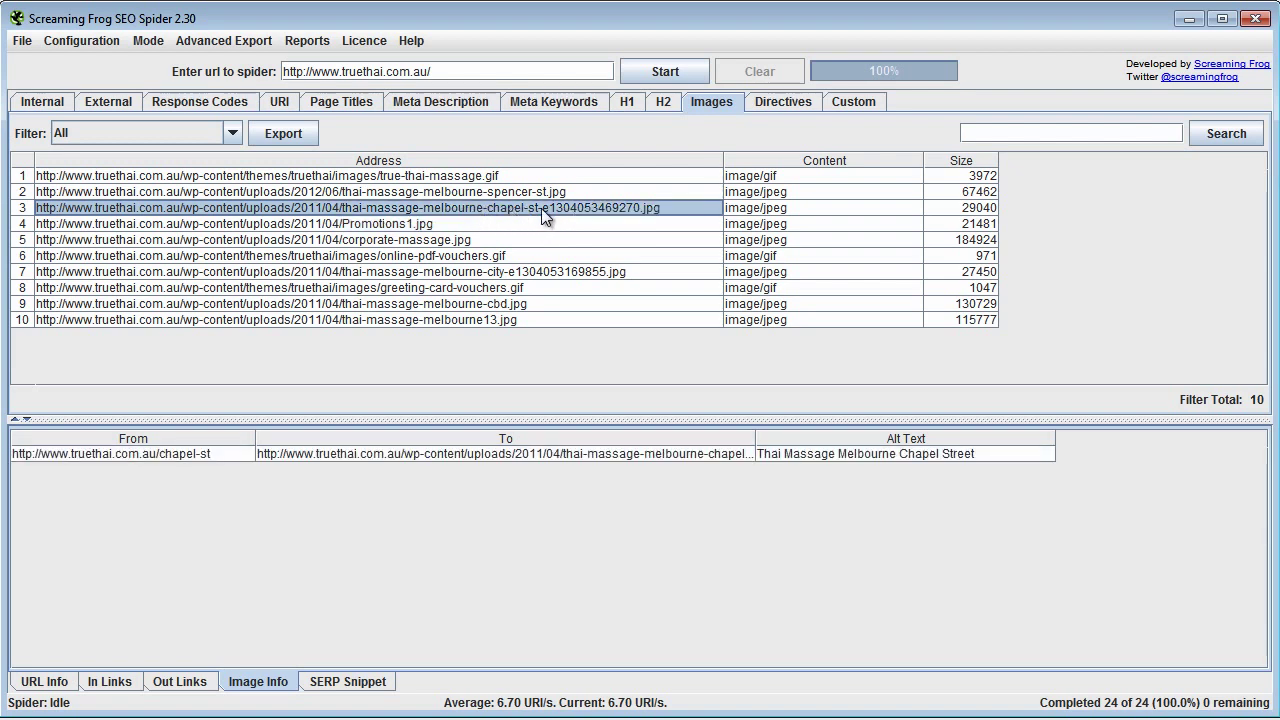
pyautogui.click(437, 194)
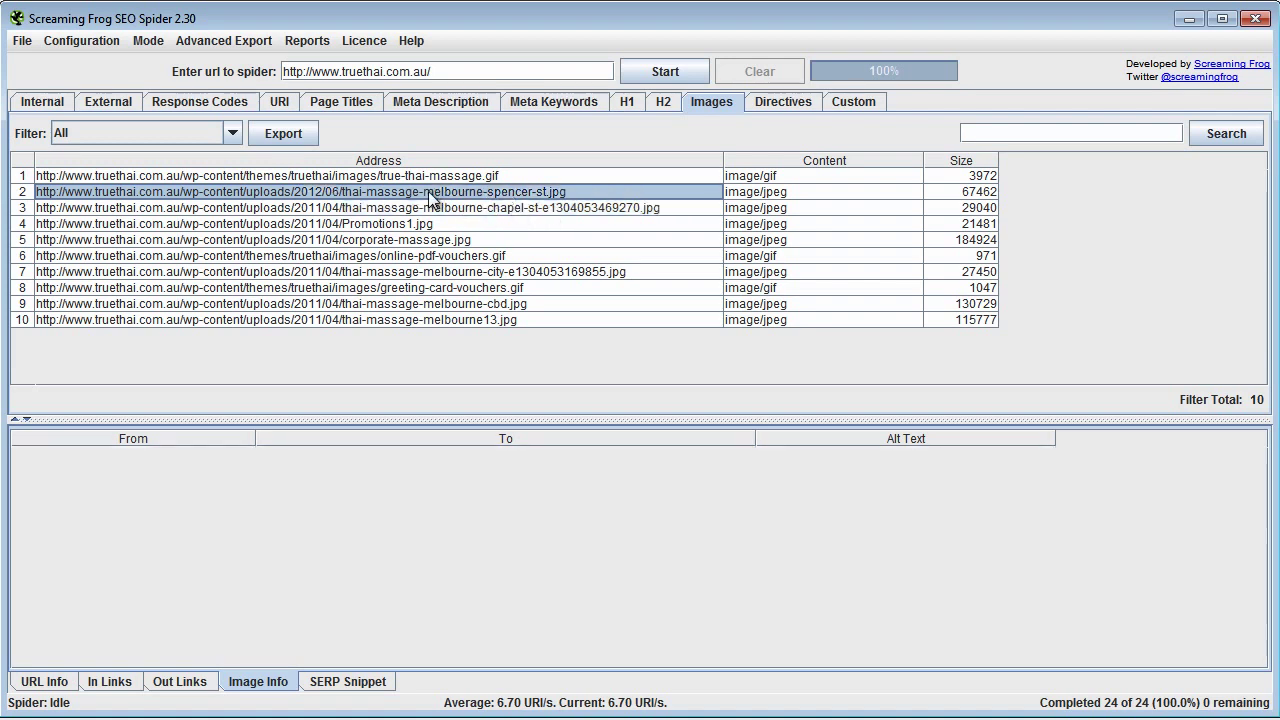
# Step: Check the image info of the Chapel St, Promotions1.jpg and true-thai-massage.gif images
pyautogui.click(503, 209)
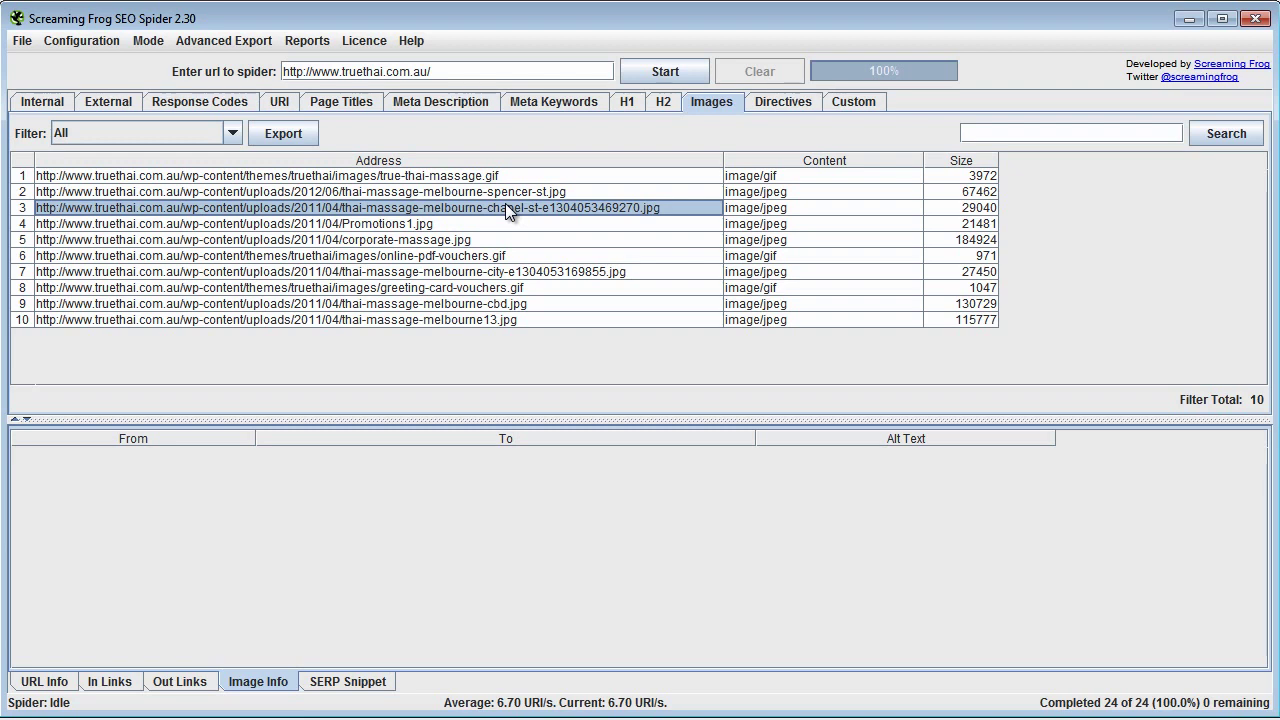
pyautogui.click(421, 225)
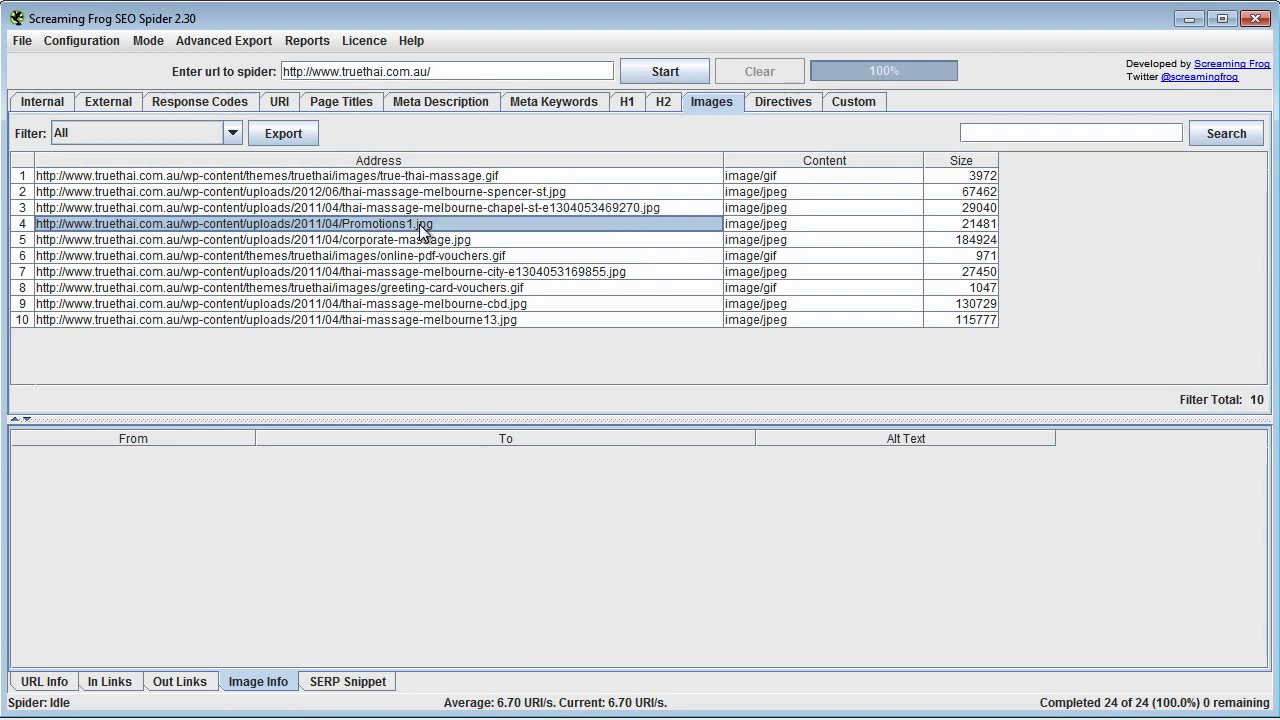
pyautogui.click(257, 176)
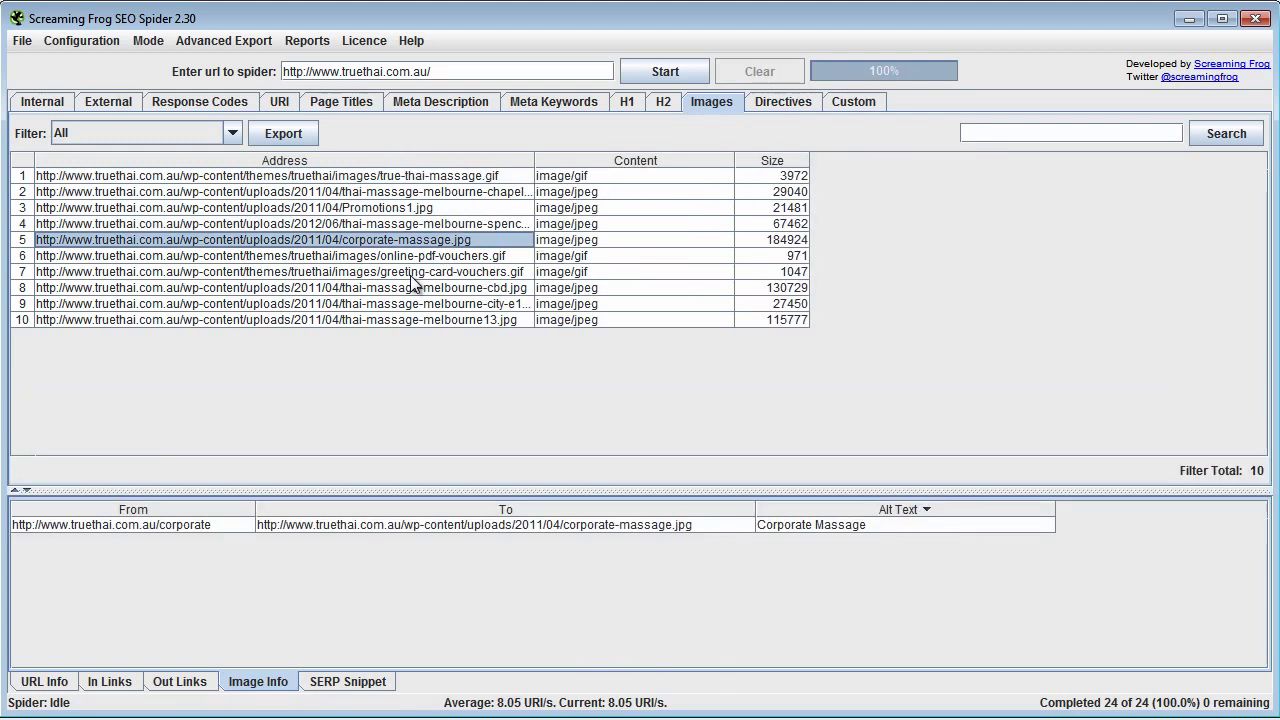
# Step: Compare the linking pages and alt text of the greeting-card-vouchers, CBD, Spencer St, city and corporate massage images
pyautogui.click(418, 272)
pyautogui.click(413, 289)
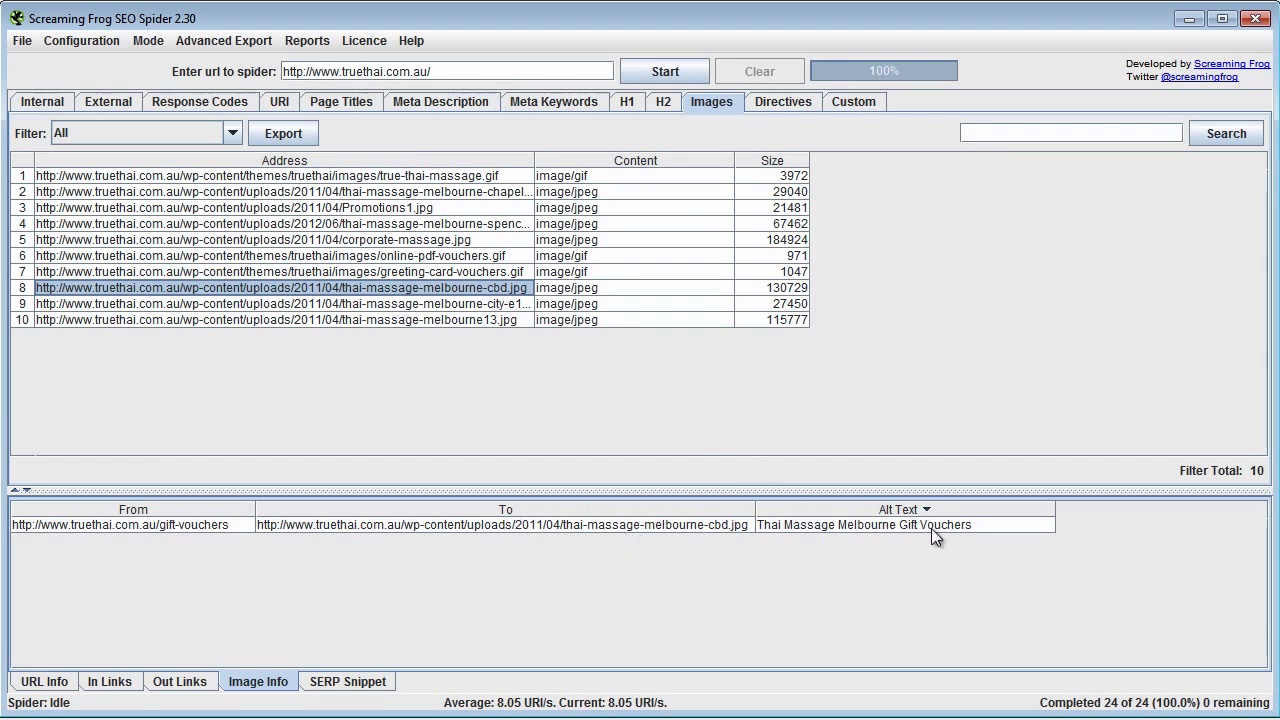
pyautogui.click(319, 229)
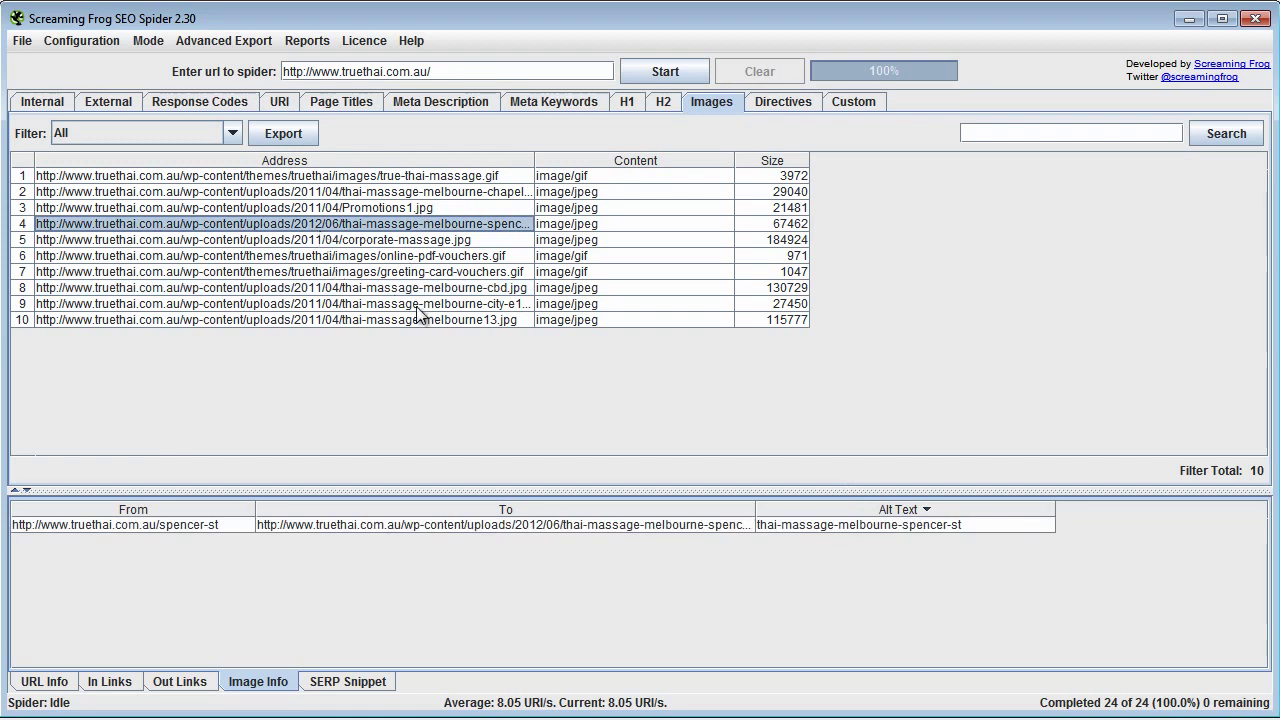
pyautogui.click(297, 305)
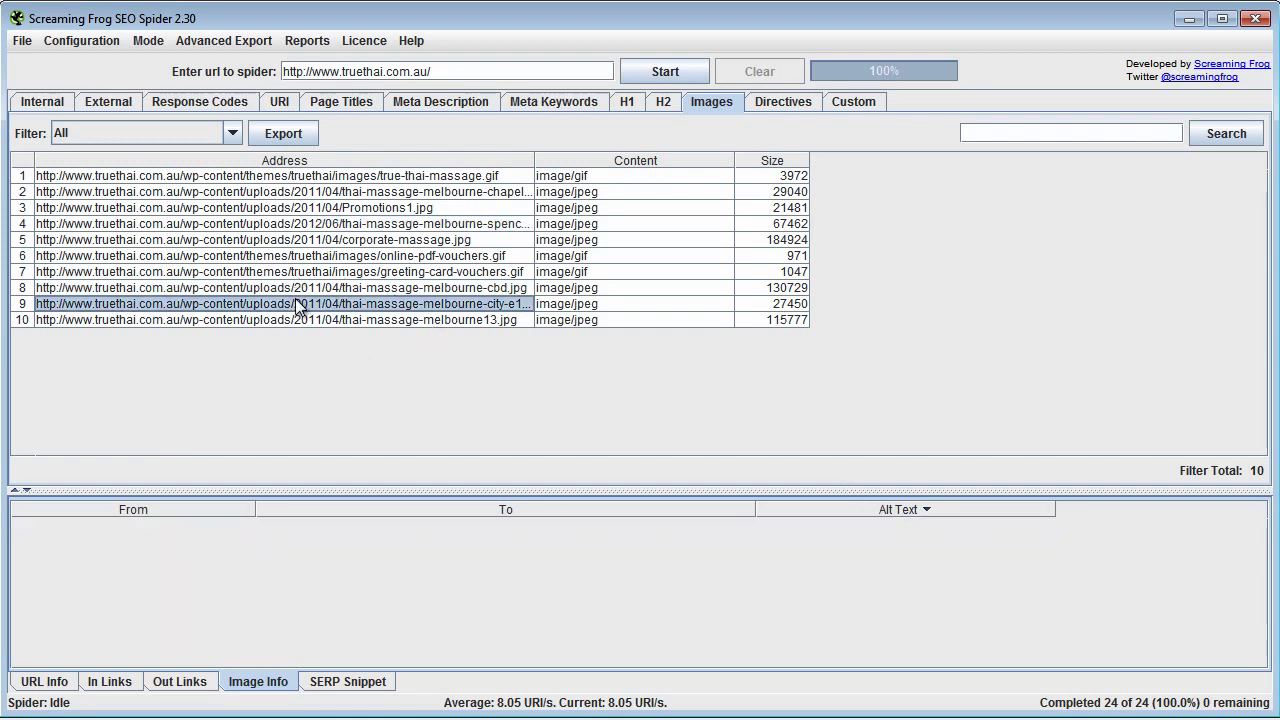
pyautogui.click(294, 288)
pyautogui.click(285, 241)
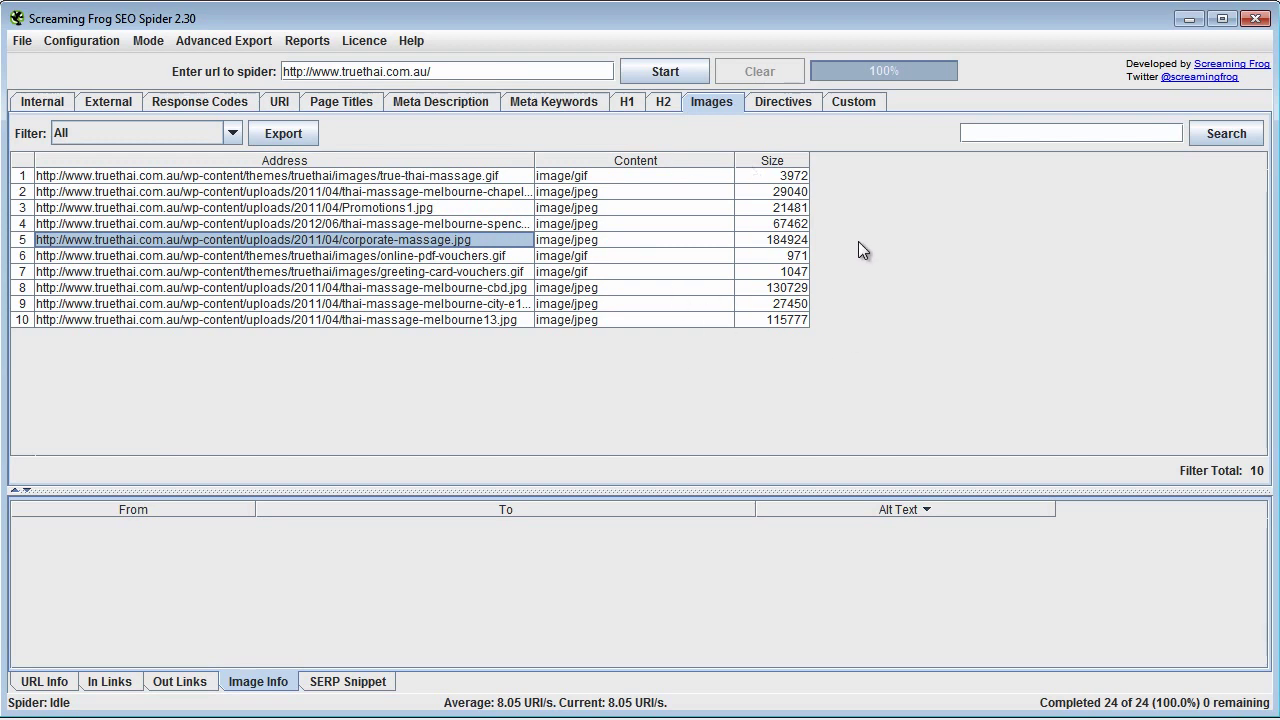
# Step: Review the crawled URLs' directives, including their meta data and X-Robots columns, and look at the custom filter results
pyautogui.click(783, 104)
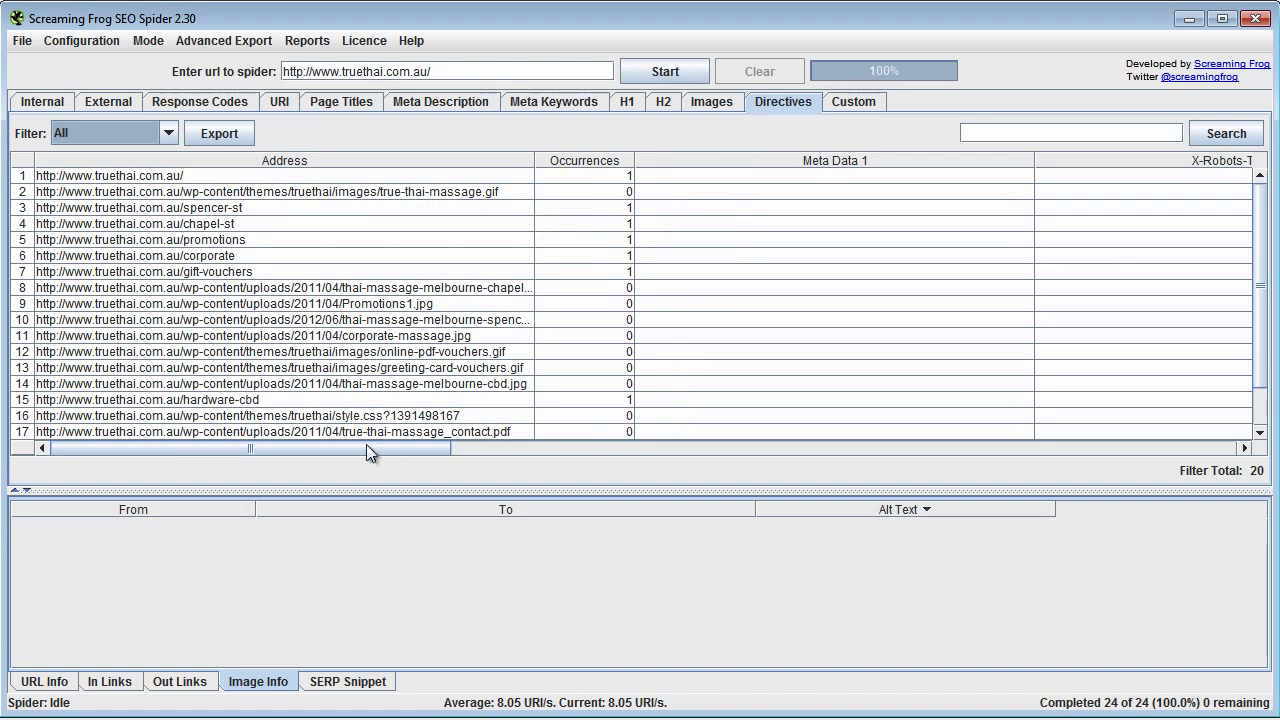
pyautogui.moveTo(364, 442); pyautogui.dragTo(302, 442)
pyautogui.click(868, 103)
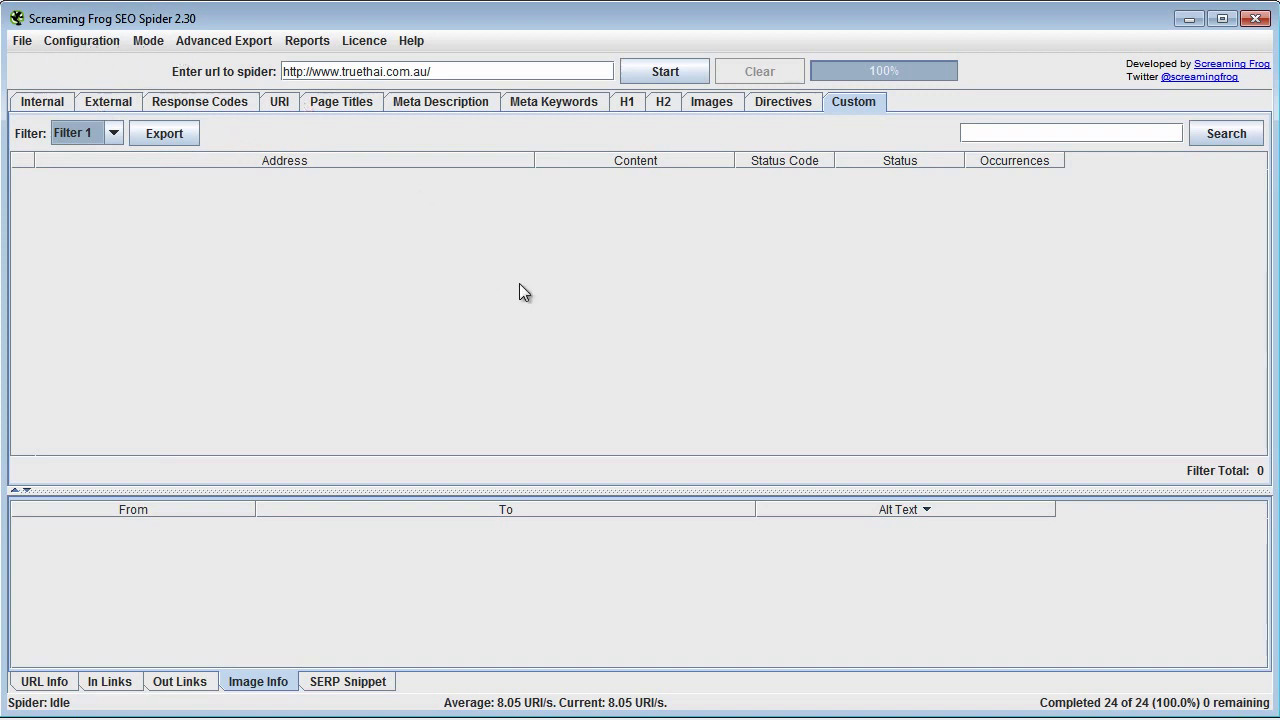
pyautogui.click(45, 102)
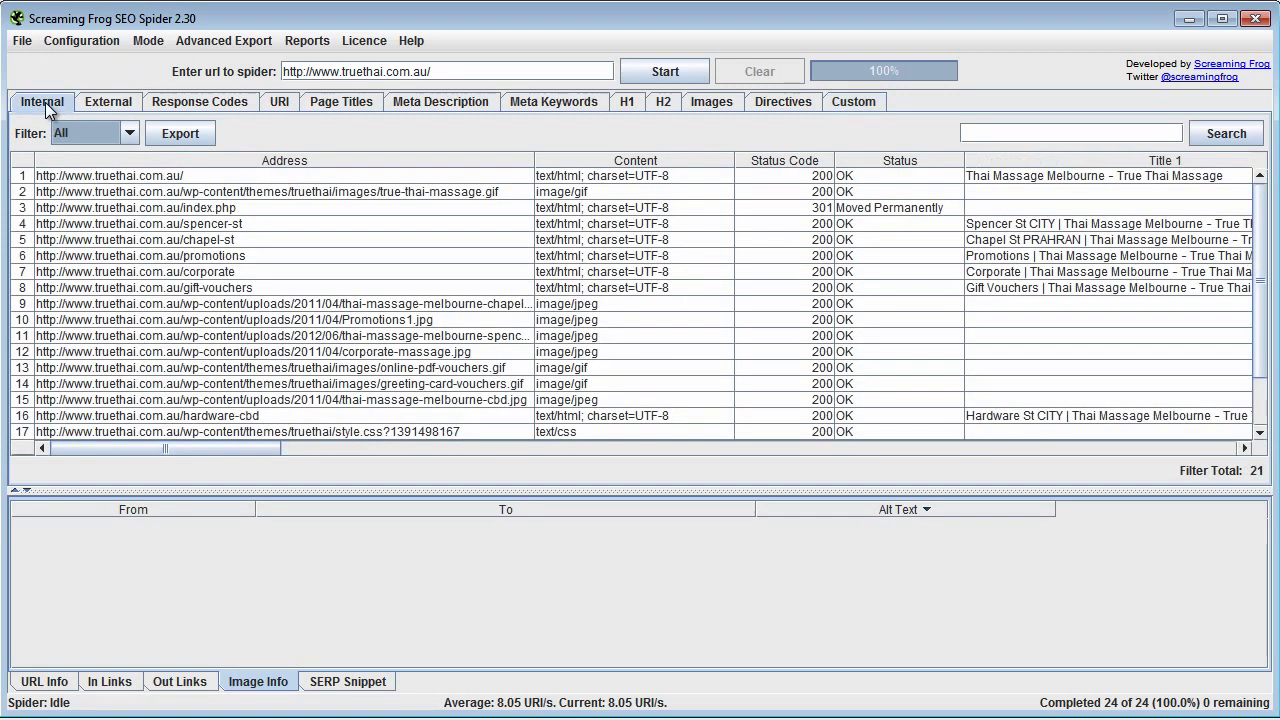
pyautogui.click(168, 180)
pyautogui.click(368, 682)
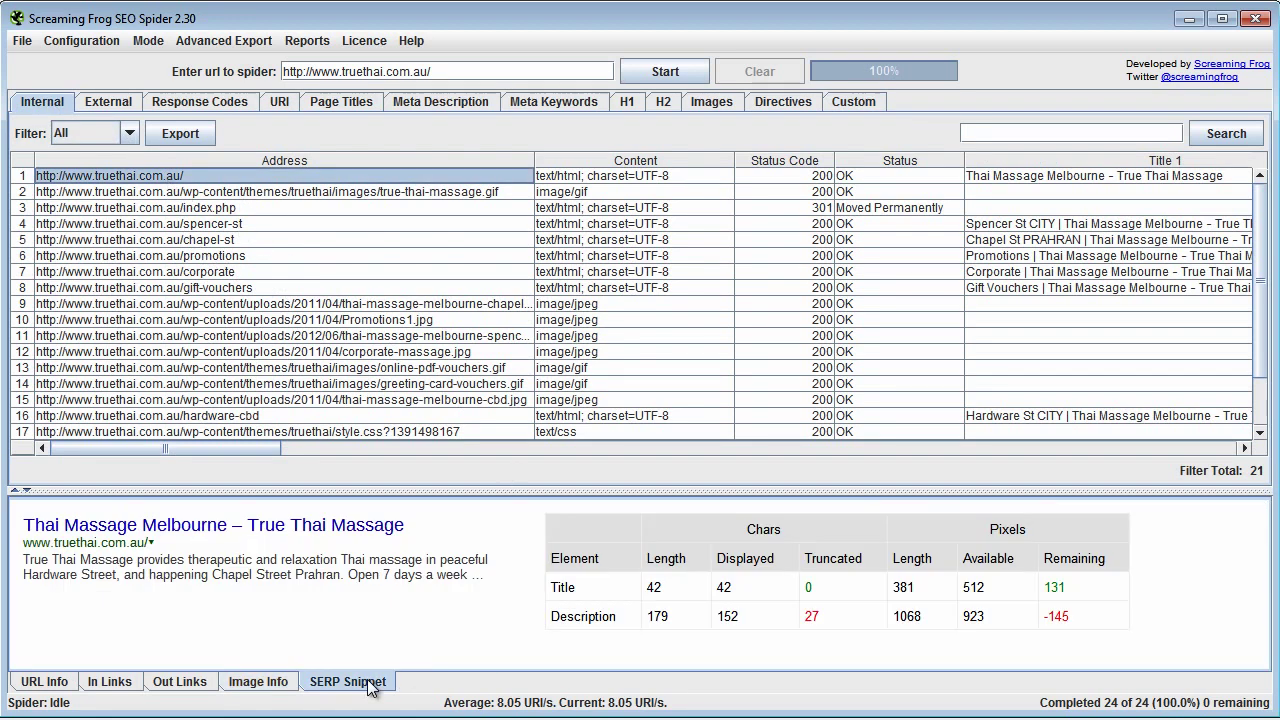